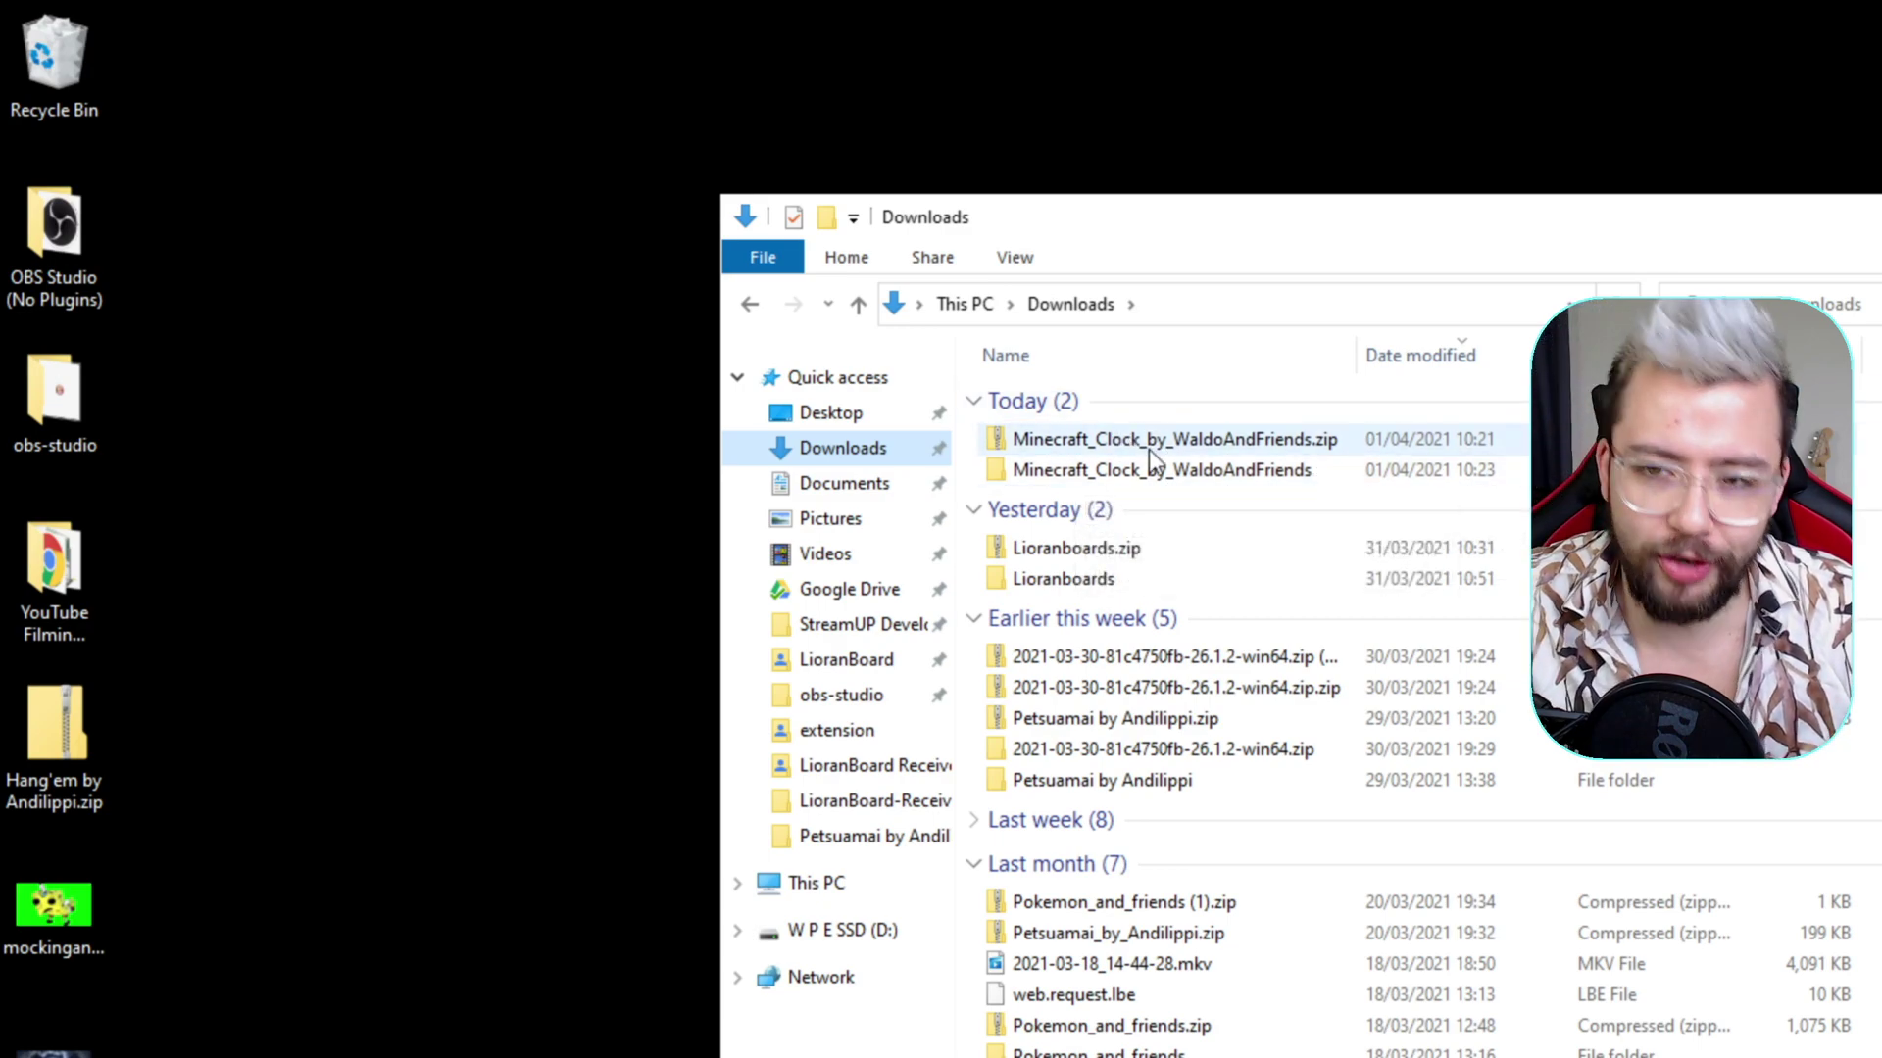
- Open Minecraft Clock.pdf from the extracted download folder in Microsoft Edge
{"action": "left_click", "coordinate": [1144, 468]}
{"action": "double_click", "coordinate": [1138, 468]}
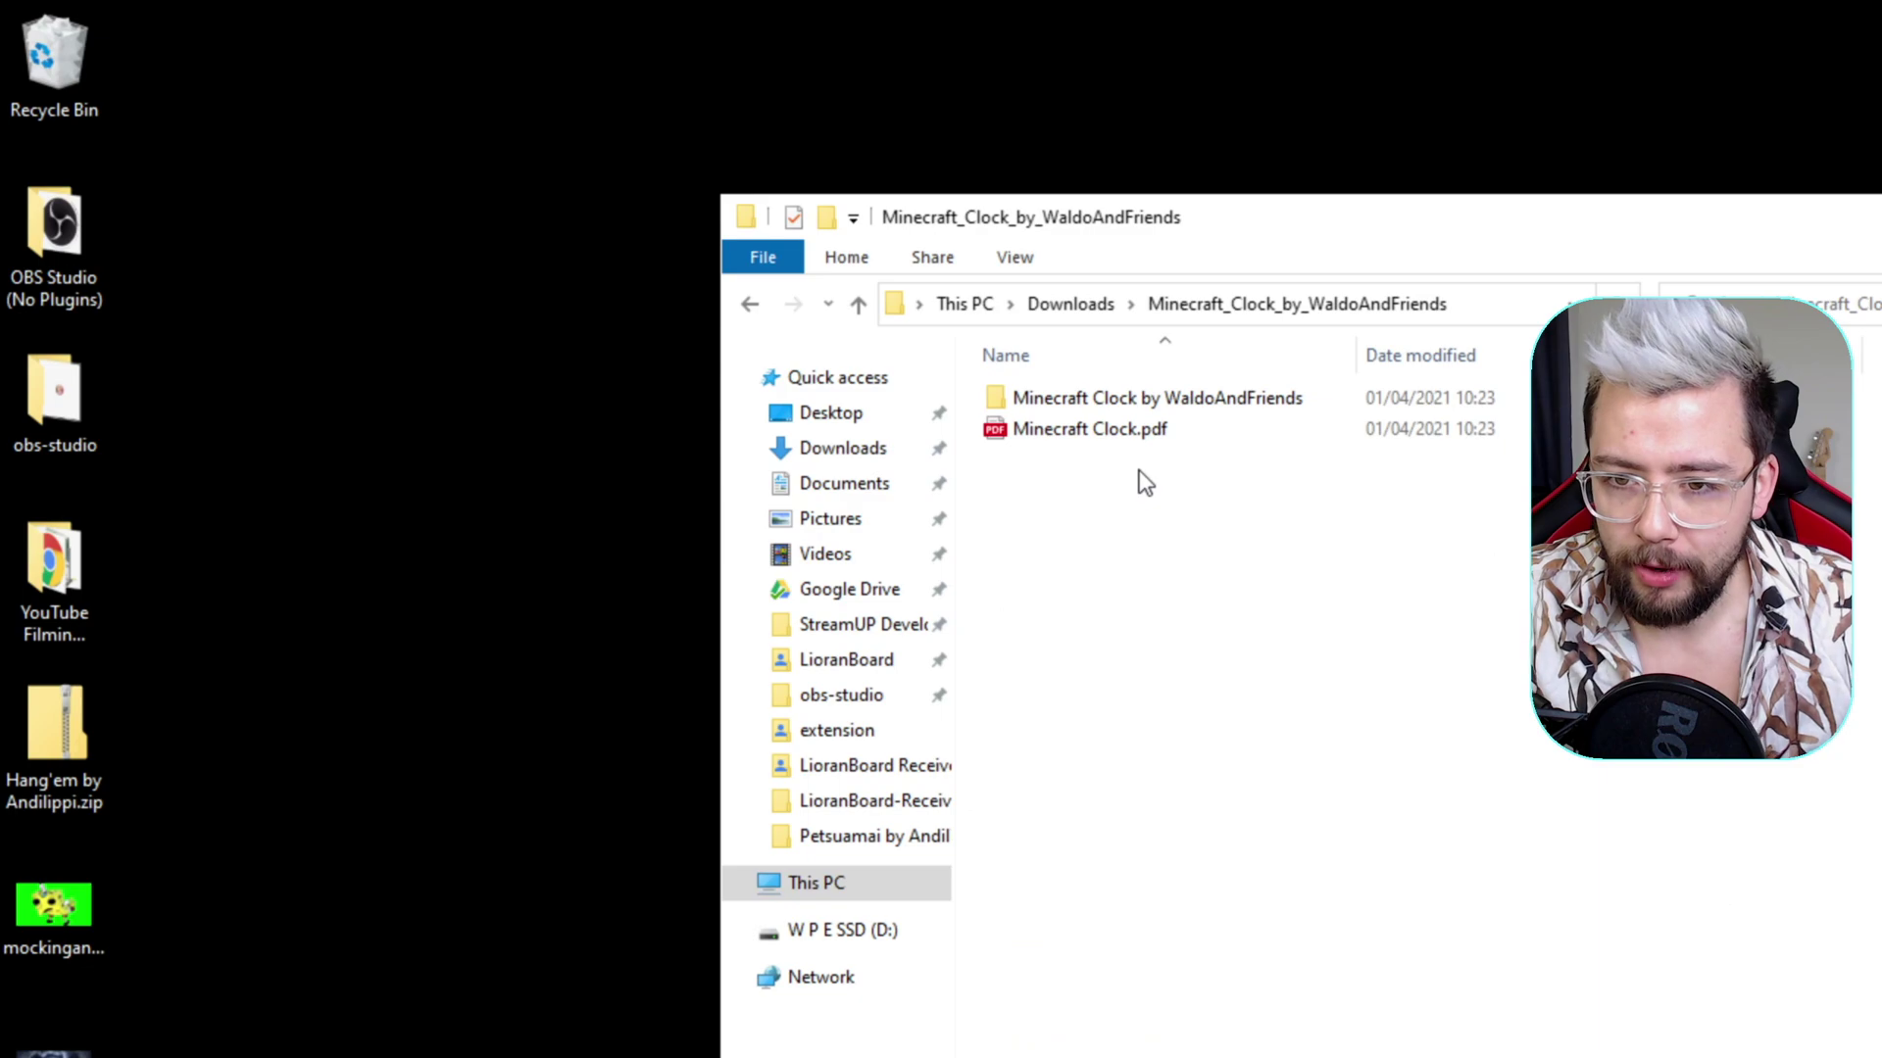
{"action": "double_click", "coordinate": [1091, 436]}
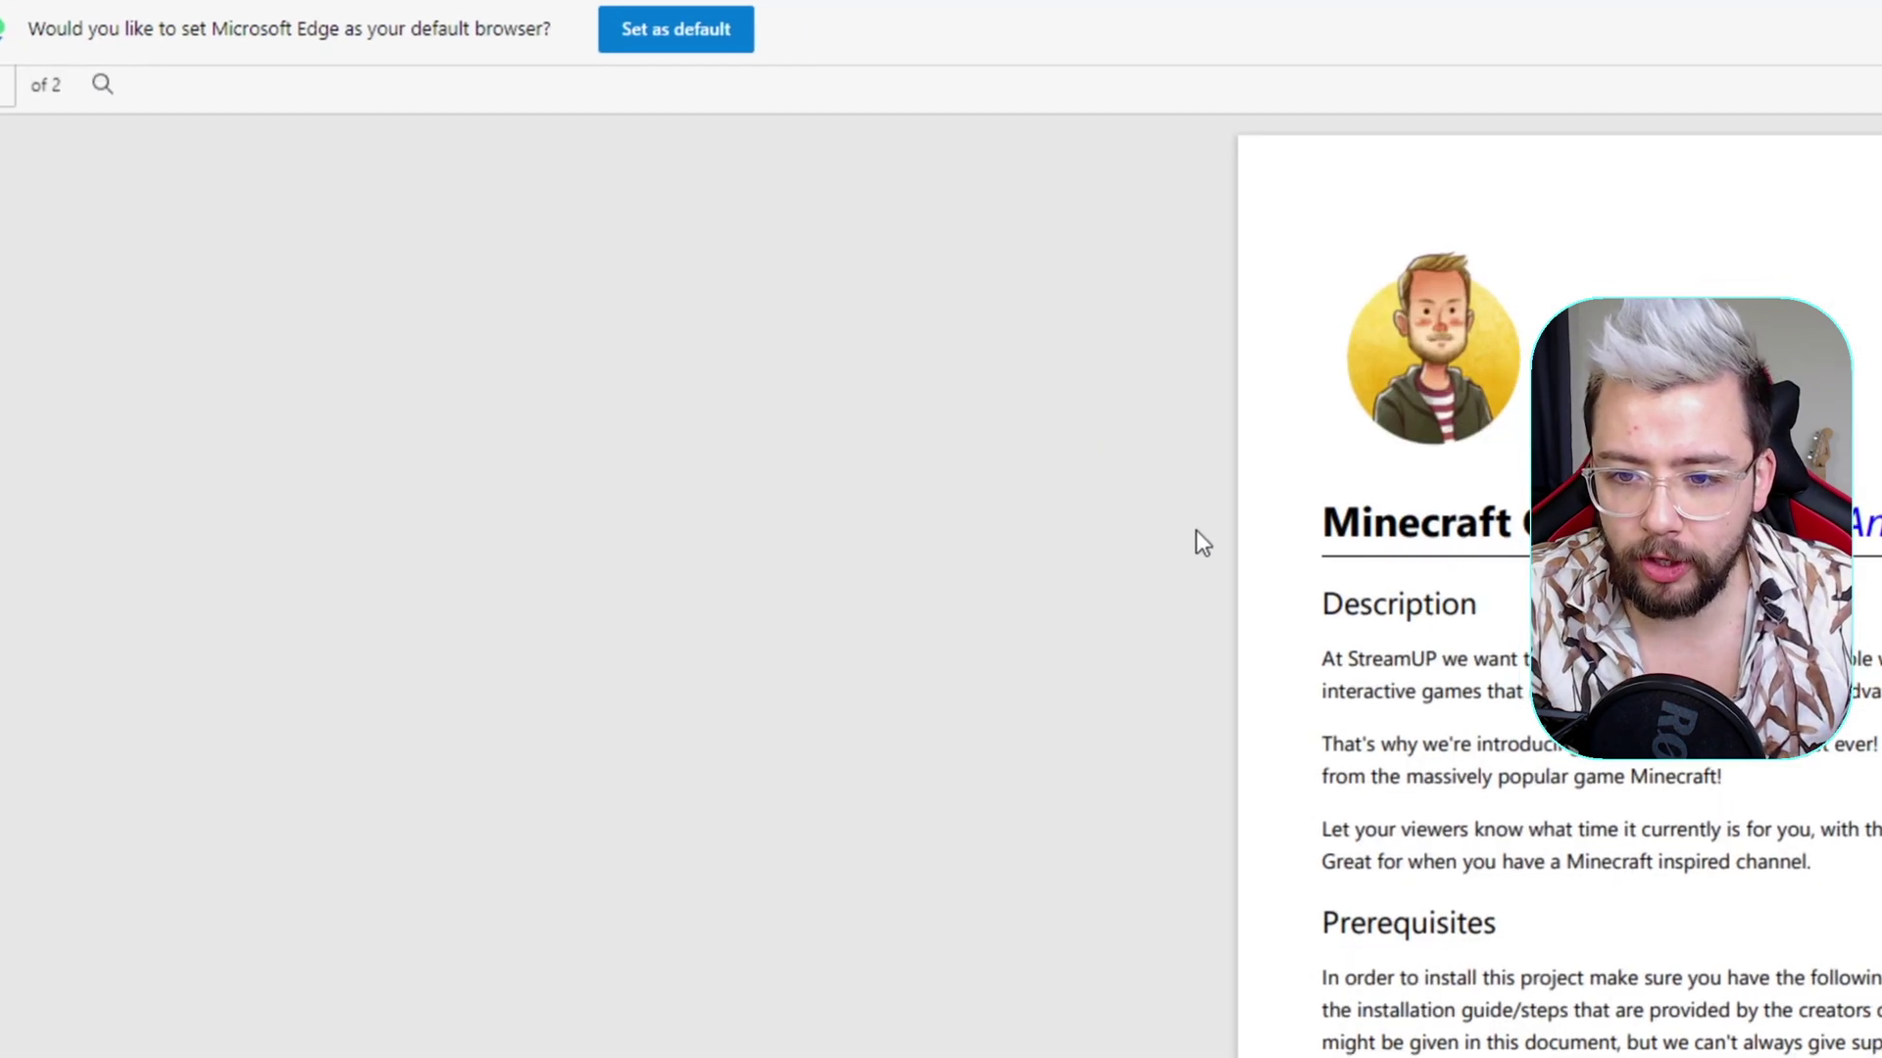
- Read through the PDF's prerequisites and installation steps, then minimize Edge
{"action": "scroll", "coordinate": [1198, 539], "scroll_direction": "down", "scroll_amount": 7}
{"action": "scroll", "coordinate": [1188, 530], "scroll_direction": "up", "scroll_amount": 7}
{"action": "scroll", "coordinate": [1179, 533], "scroll_direction": "down", "scroll_amount": 5}
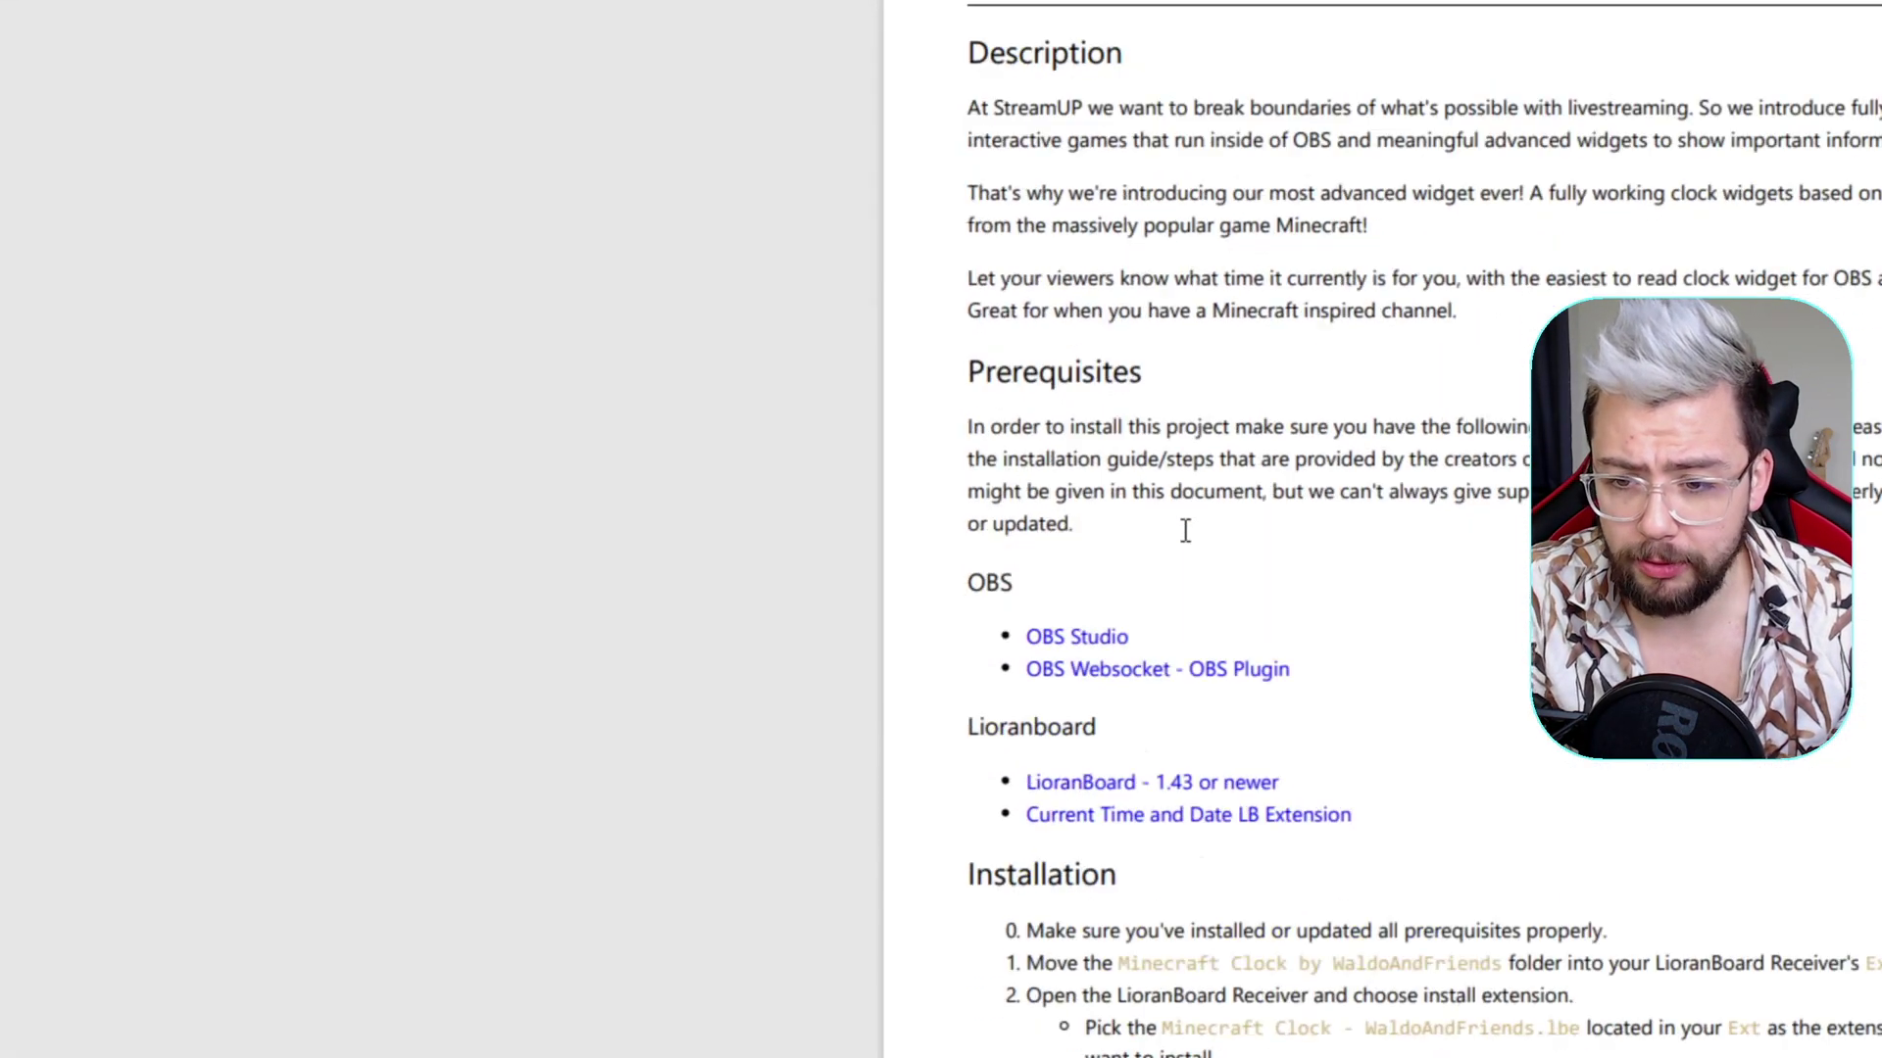
{"action": "scroll", "coordinate": [1147, 540], "scroll_direction": "up", "scroll_amount": 1}
{"action": "scroll", "coordinate": [1180, 578], "scroll_direction": "down", "scroll_amount": 4}
{"action": "scroll", "coordinate": [1188, 534], "scroll_direction": "up", "scroll_amount": 1}
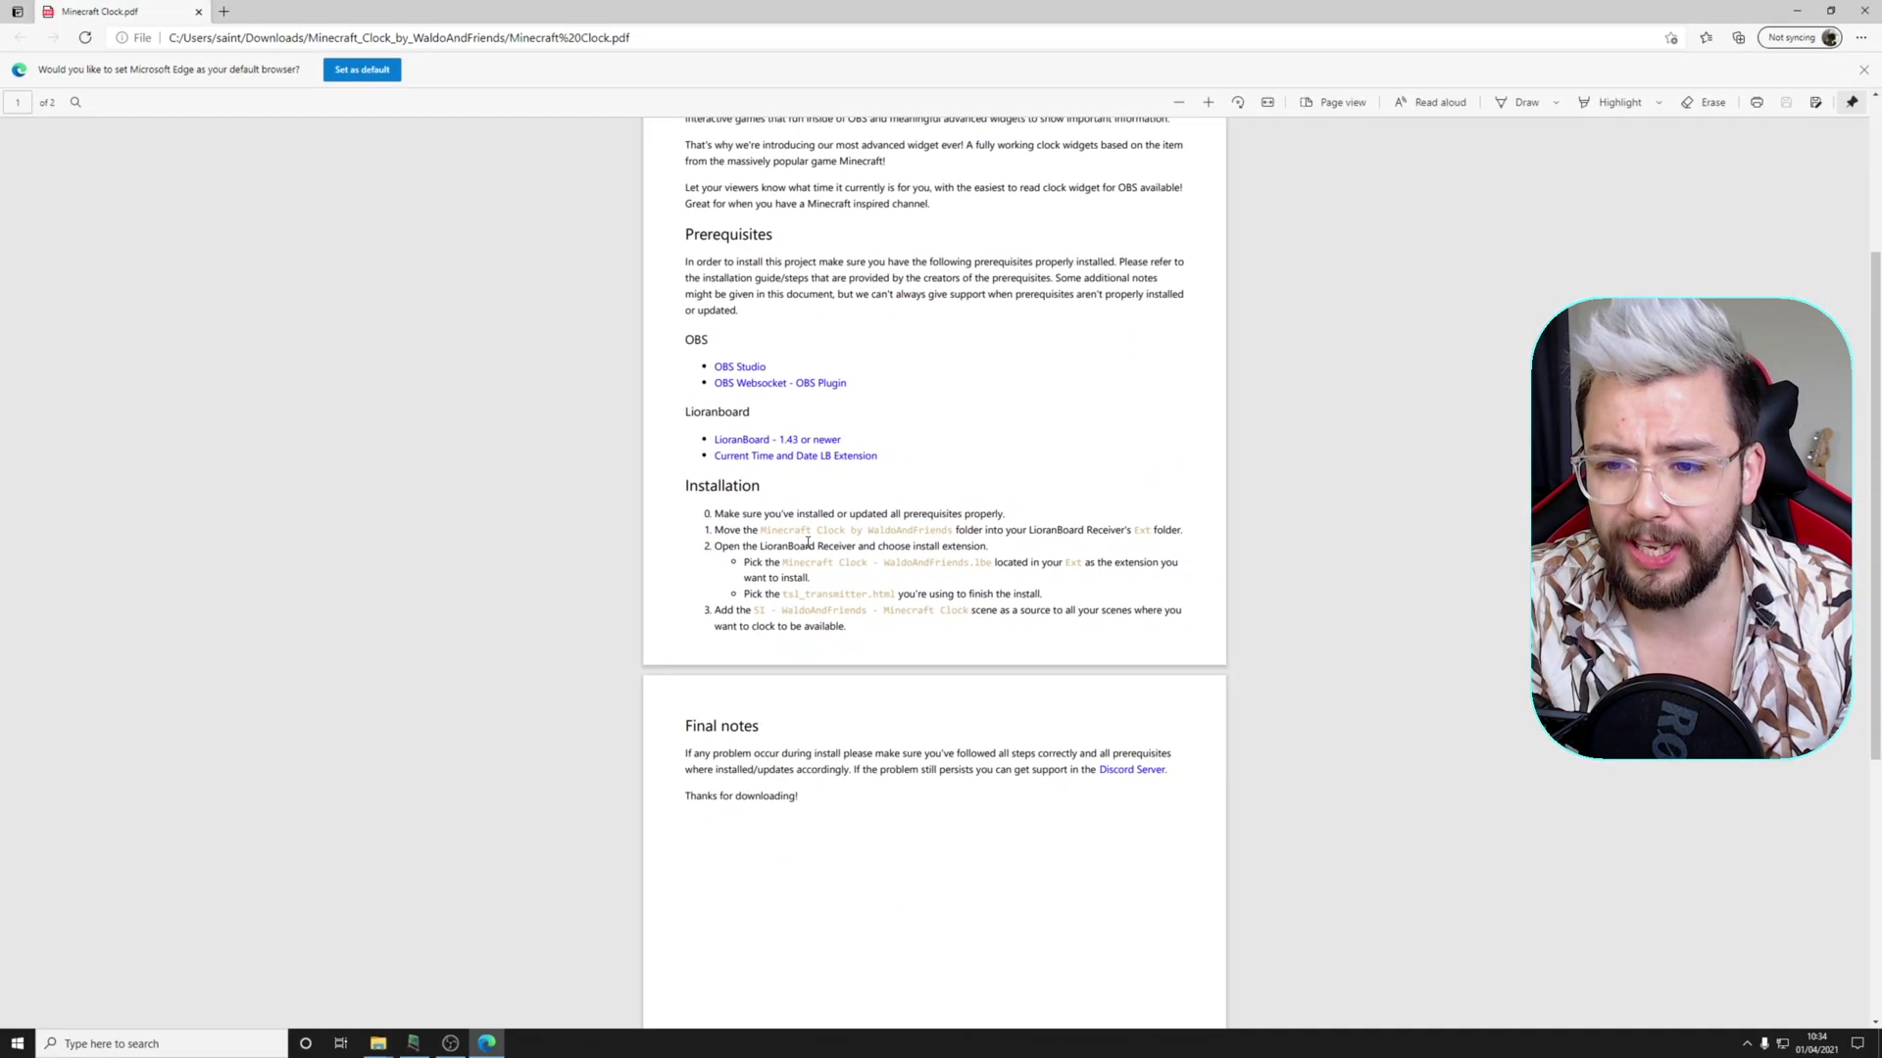
{"action": "scroll", "coordinate": [1187, 534], "scroll_direction": "up", "scroll_amount": 4}
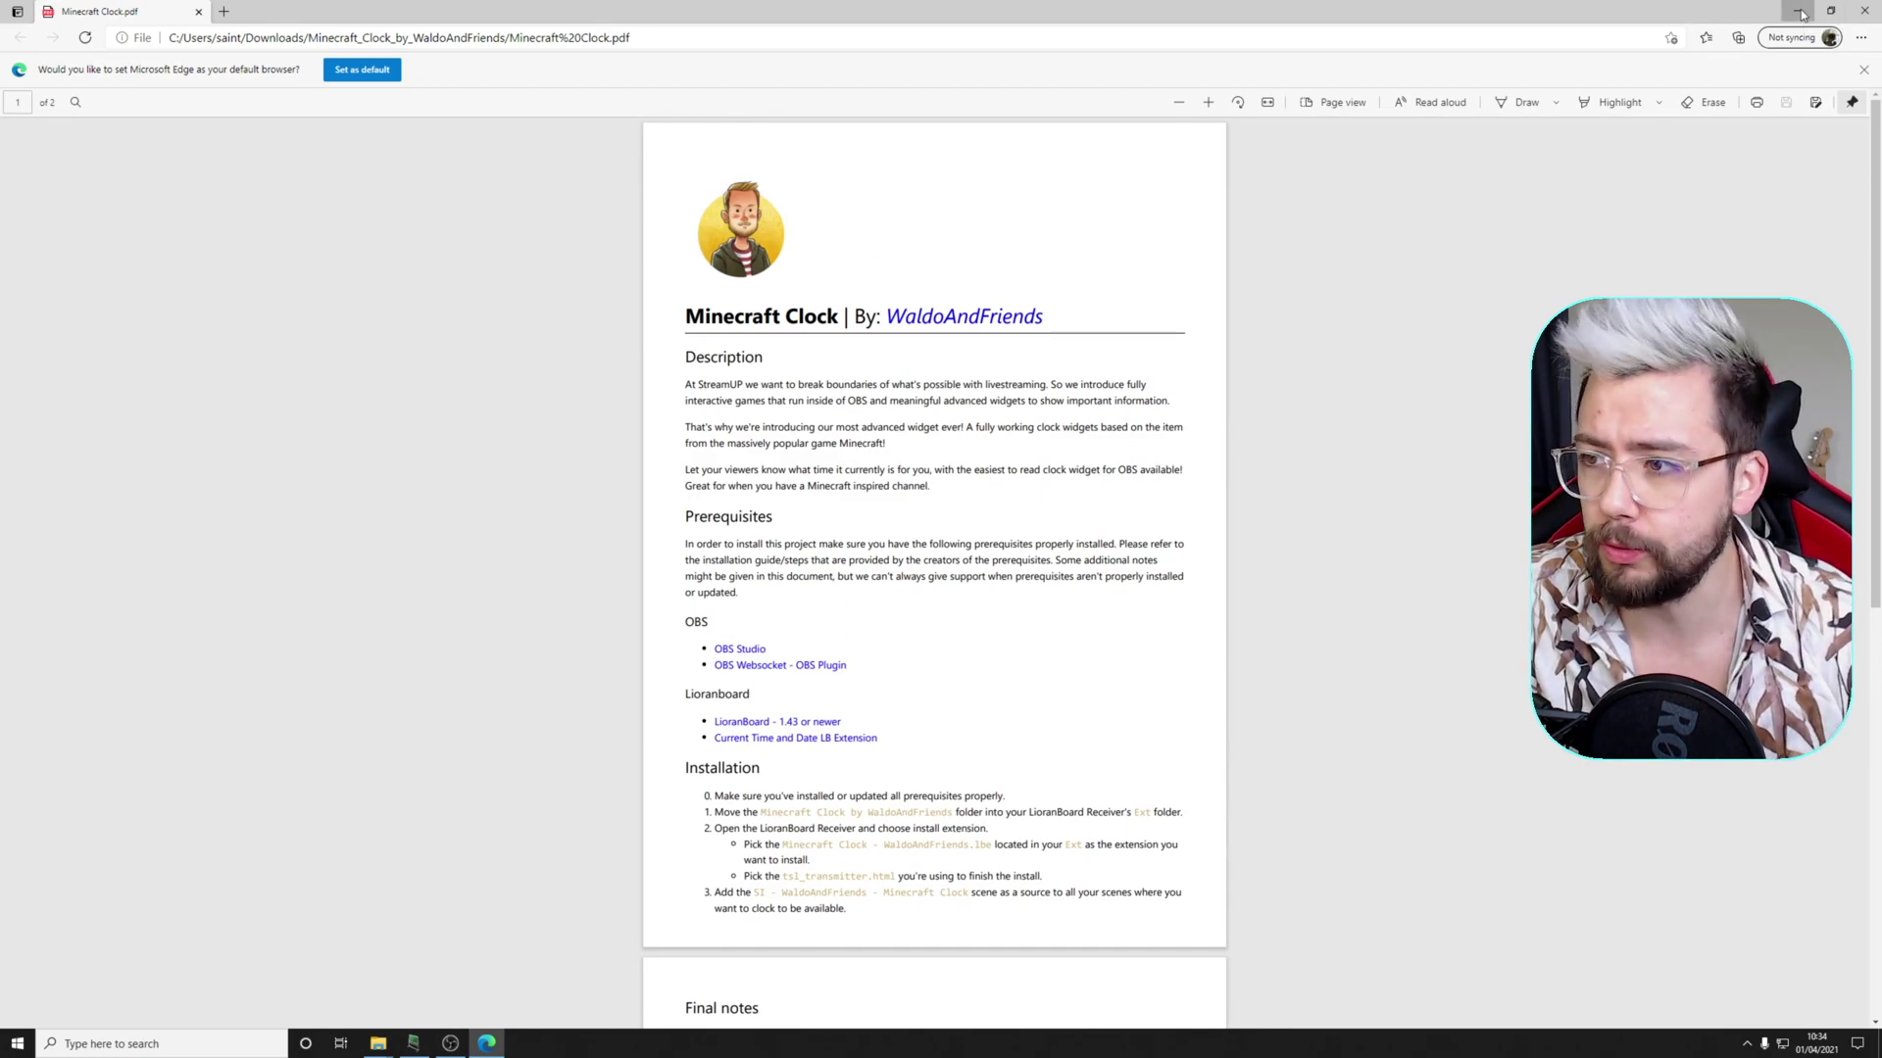
{"action": "left_click", "coordinate": [1799, 12]}
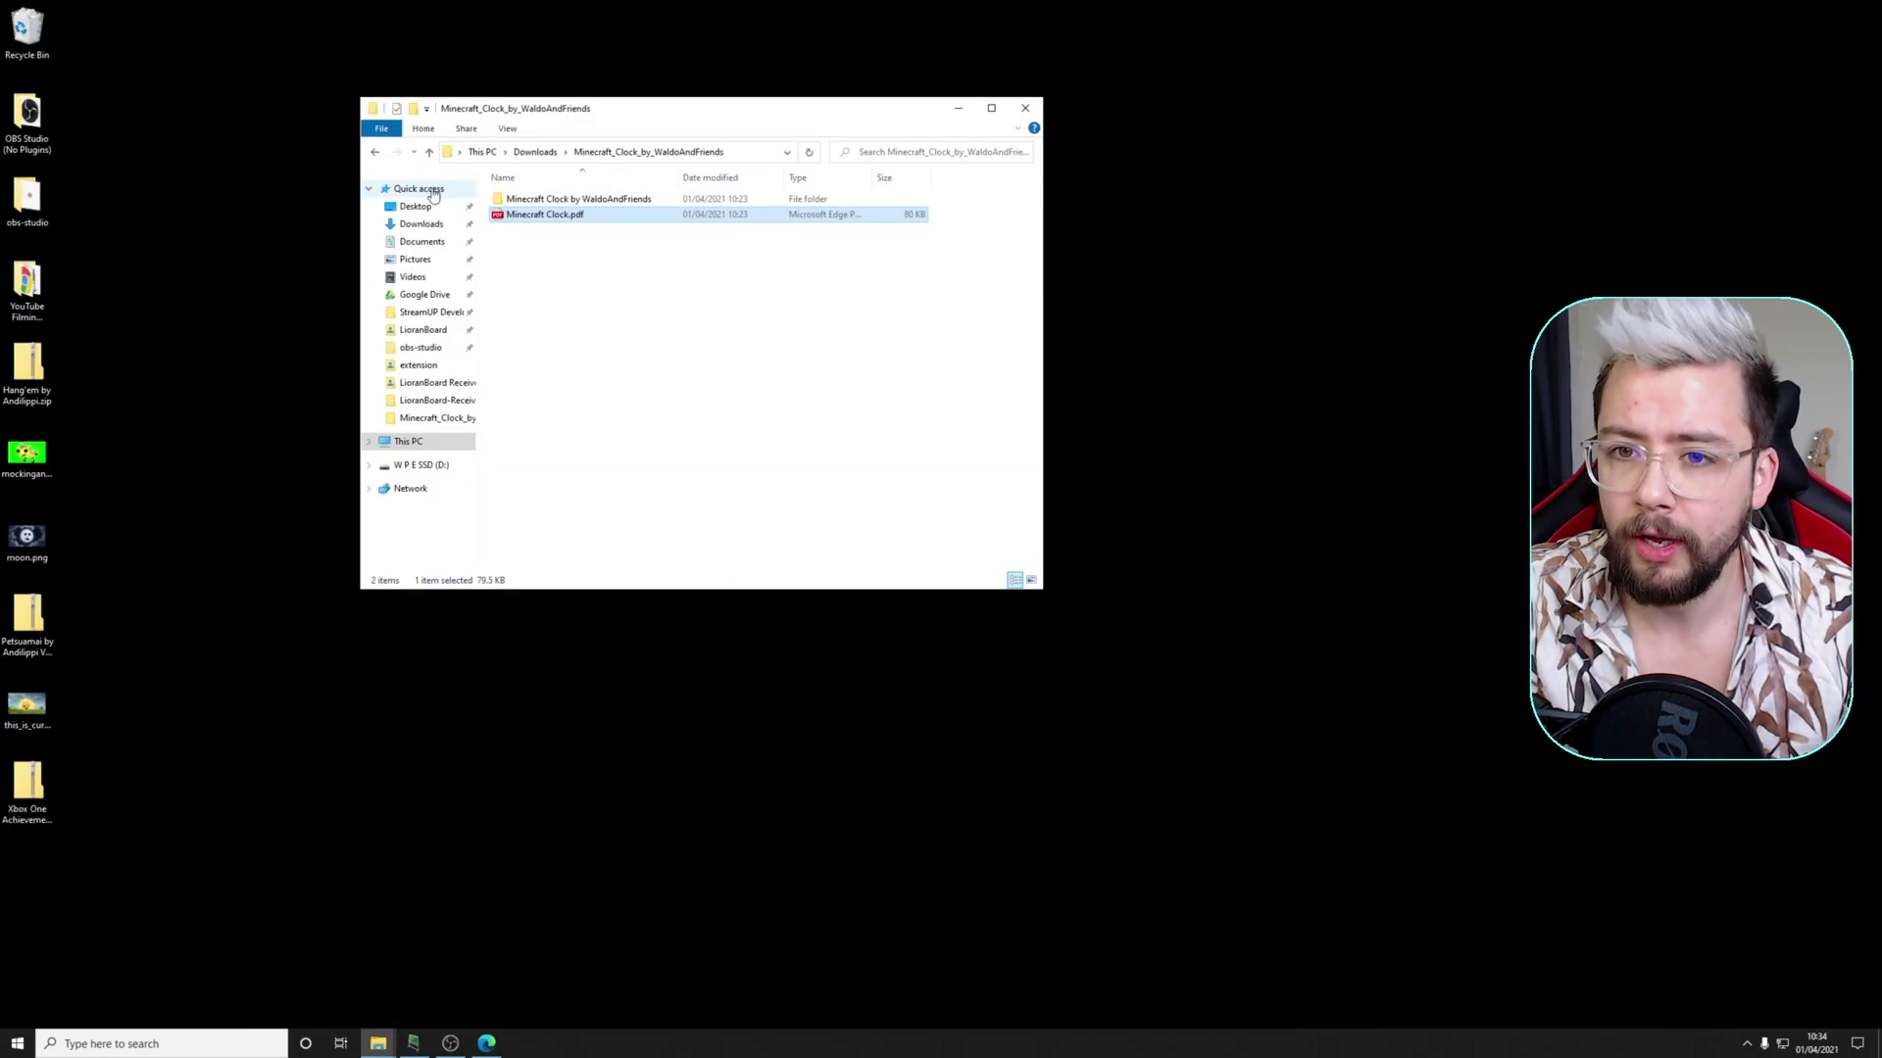
- Copy the Minecraft Clock by WaldoAndFriends folder into LioranBoard > LioranBoard Receiver(PC) > Ext
{"action": "double_click", "coordinate": [579, 199]}
{"action": "key", "text": "alt+Left"}
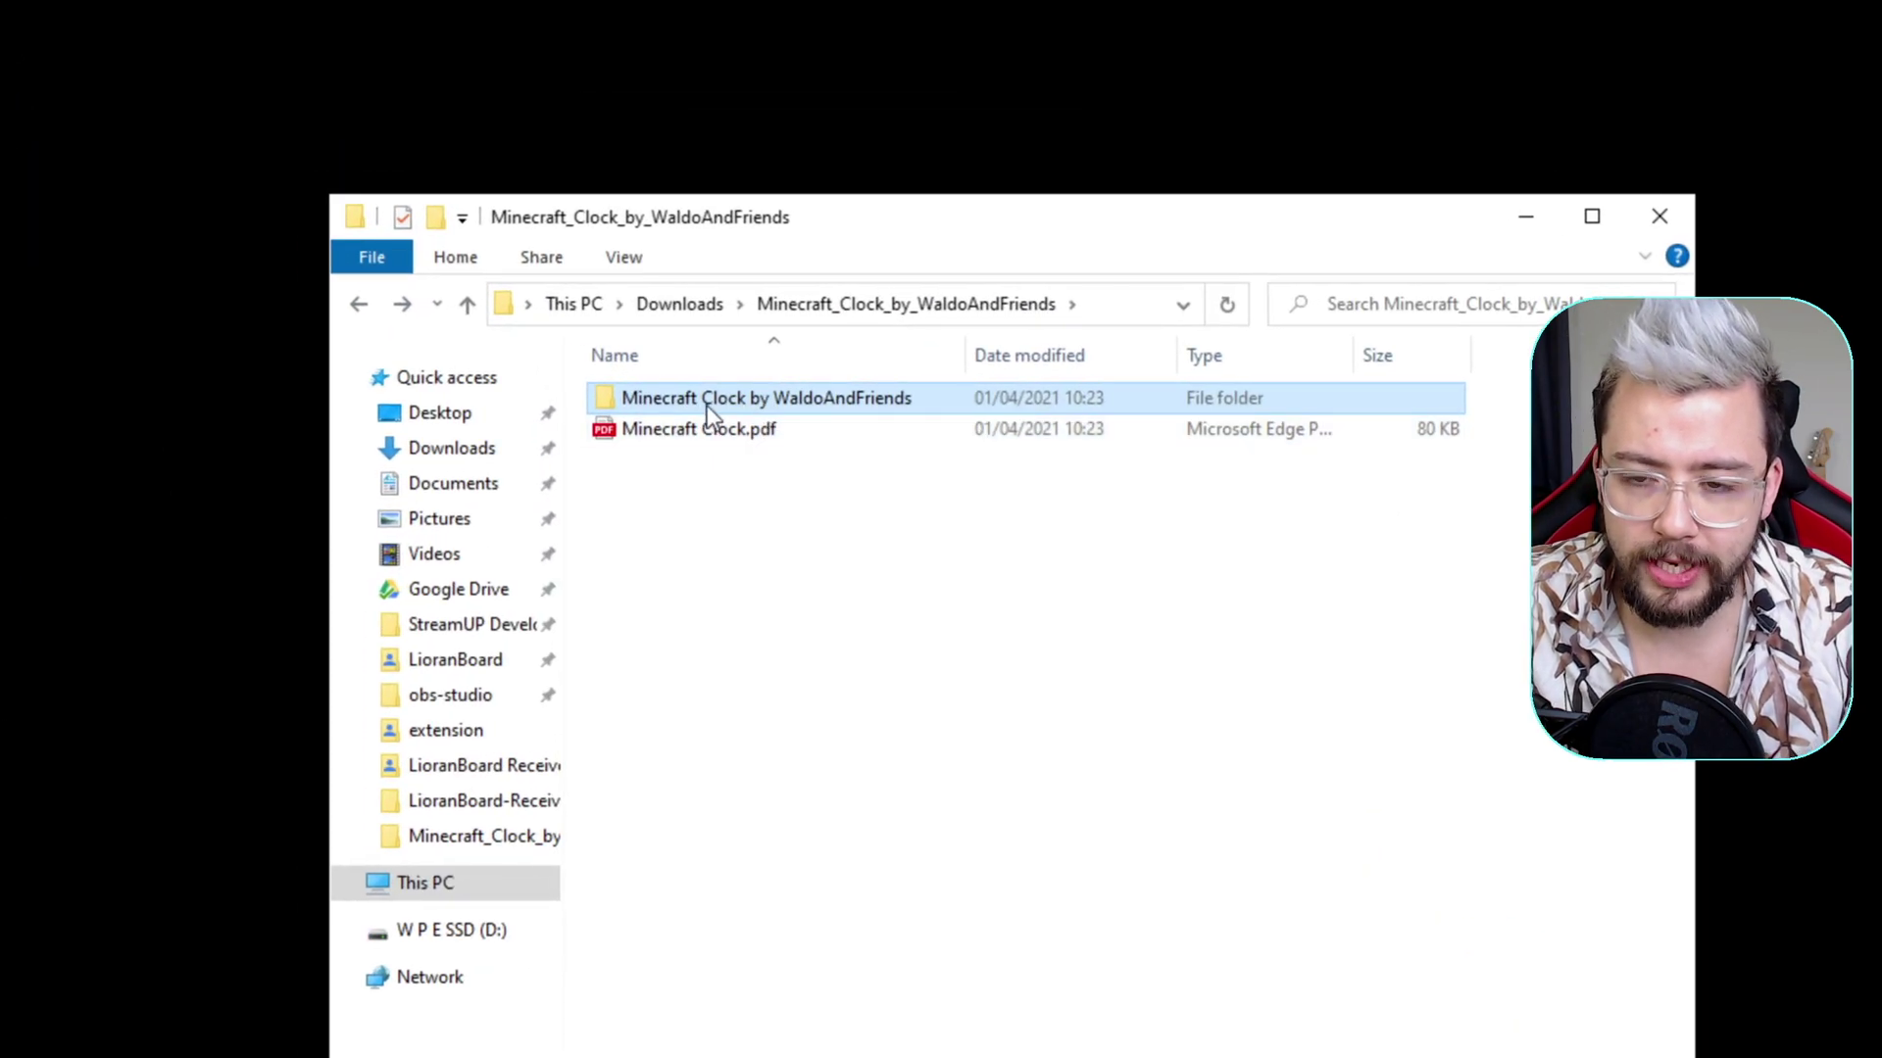
{"action": "double_click", "coordinate": [709, 401]}
{"action": "right_click", "coordinate": [710, 402]}
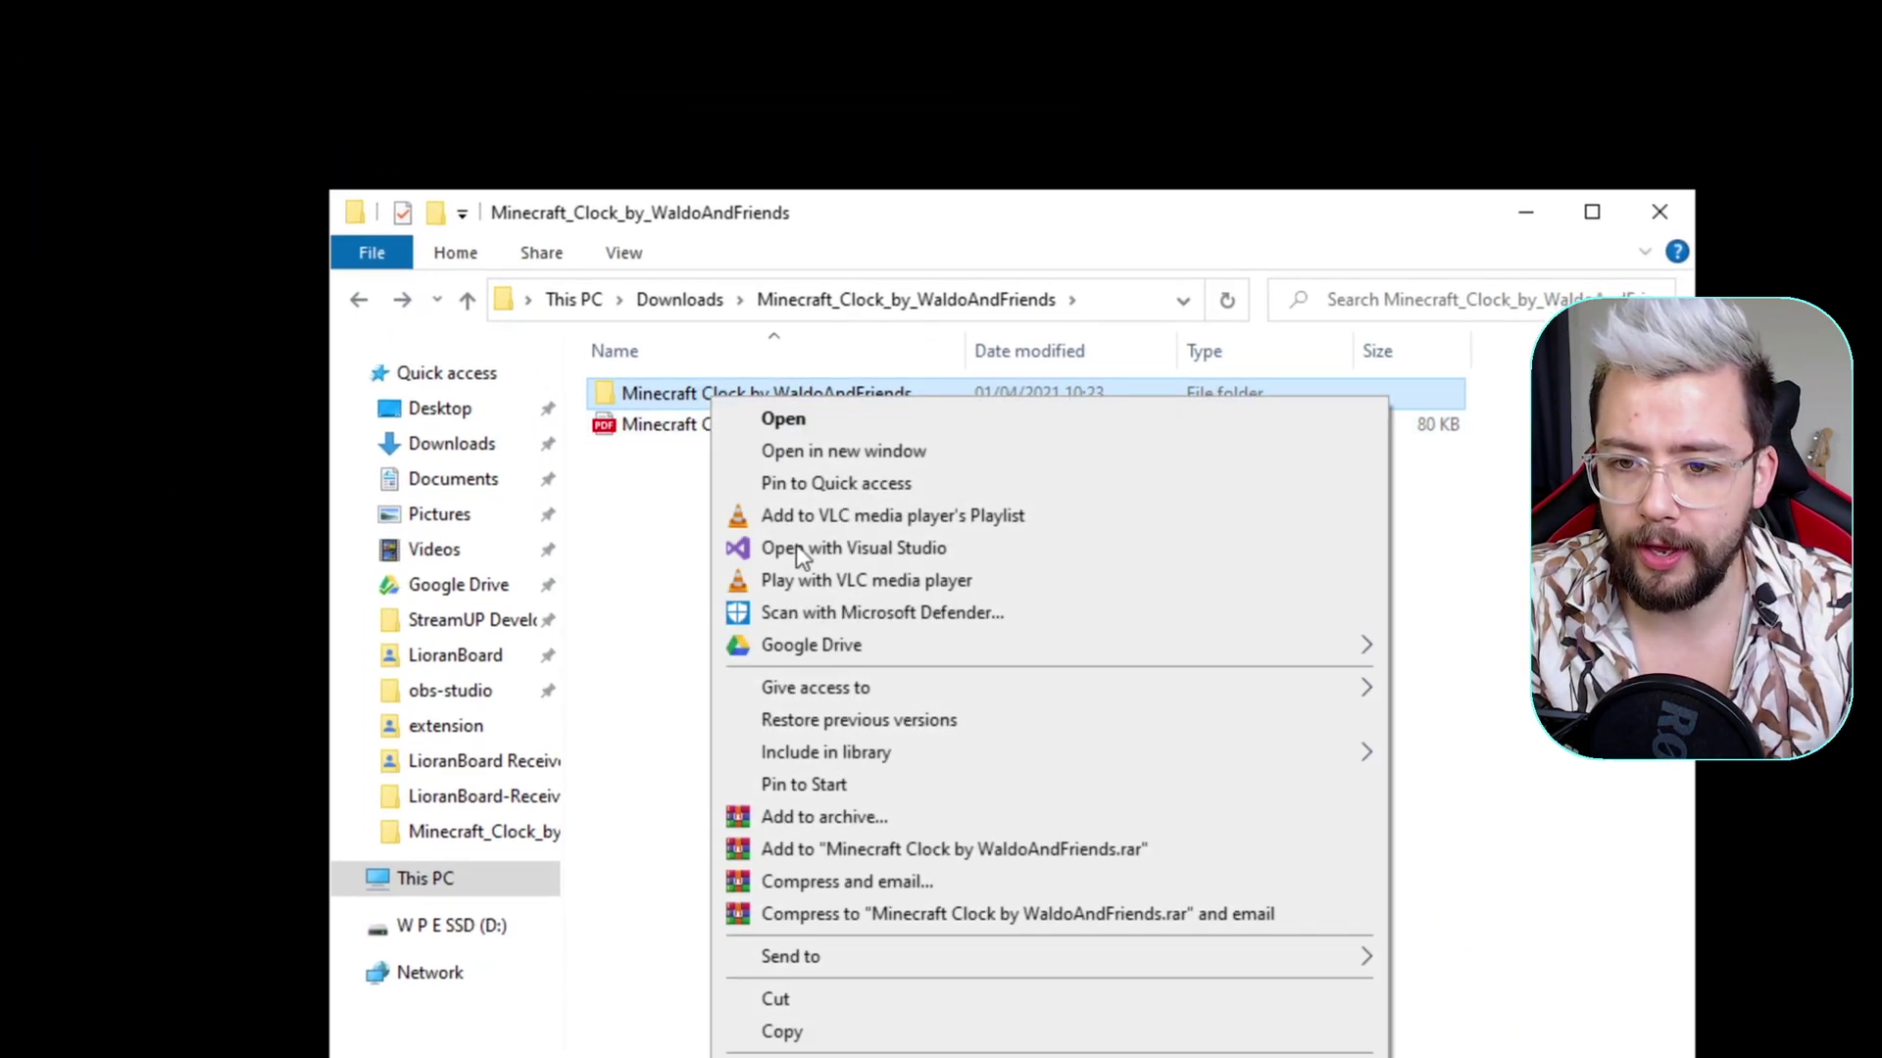
{"action": "left_click", "coordinate": [844, 1037]}
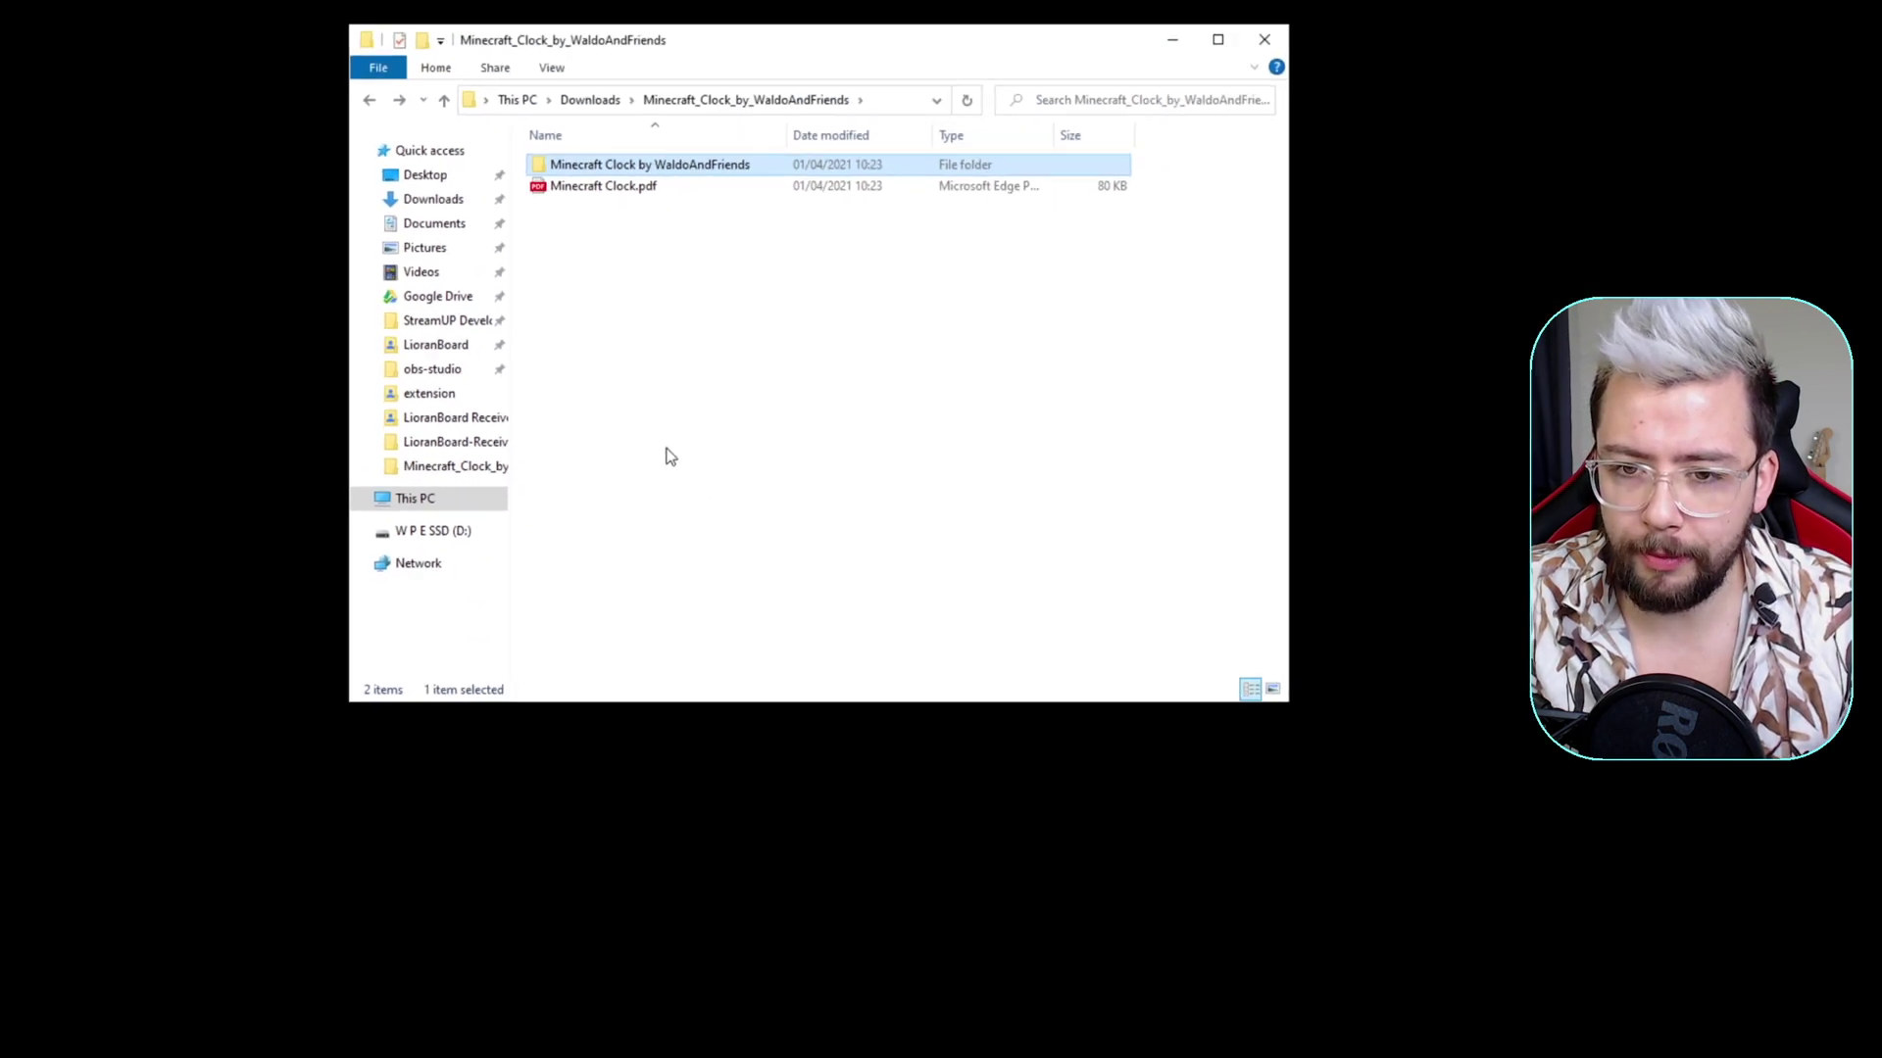
{"action": "left_click", "coordinate": [423, 330]}
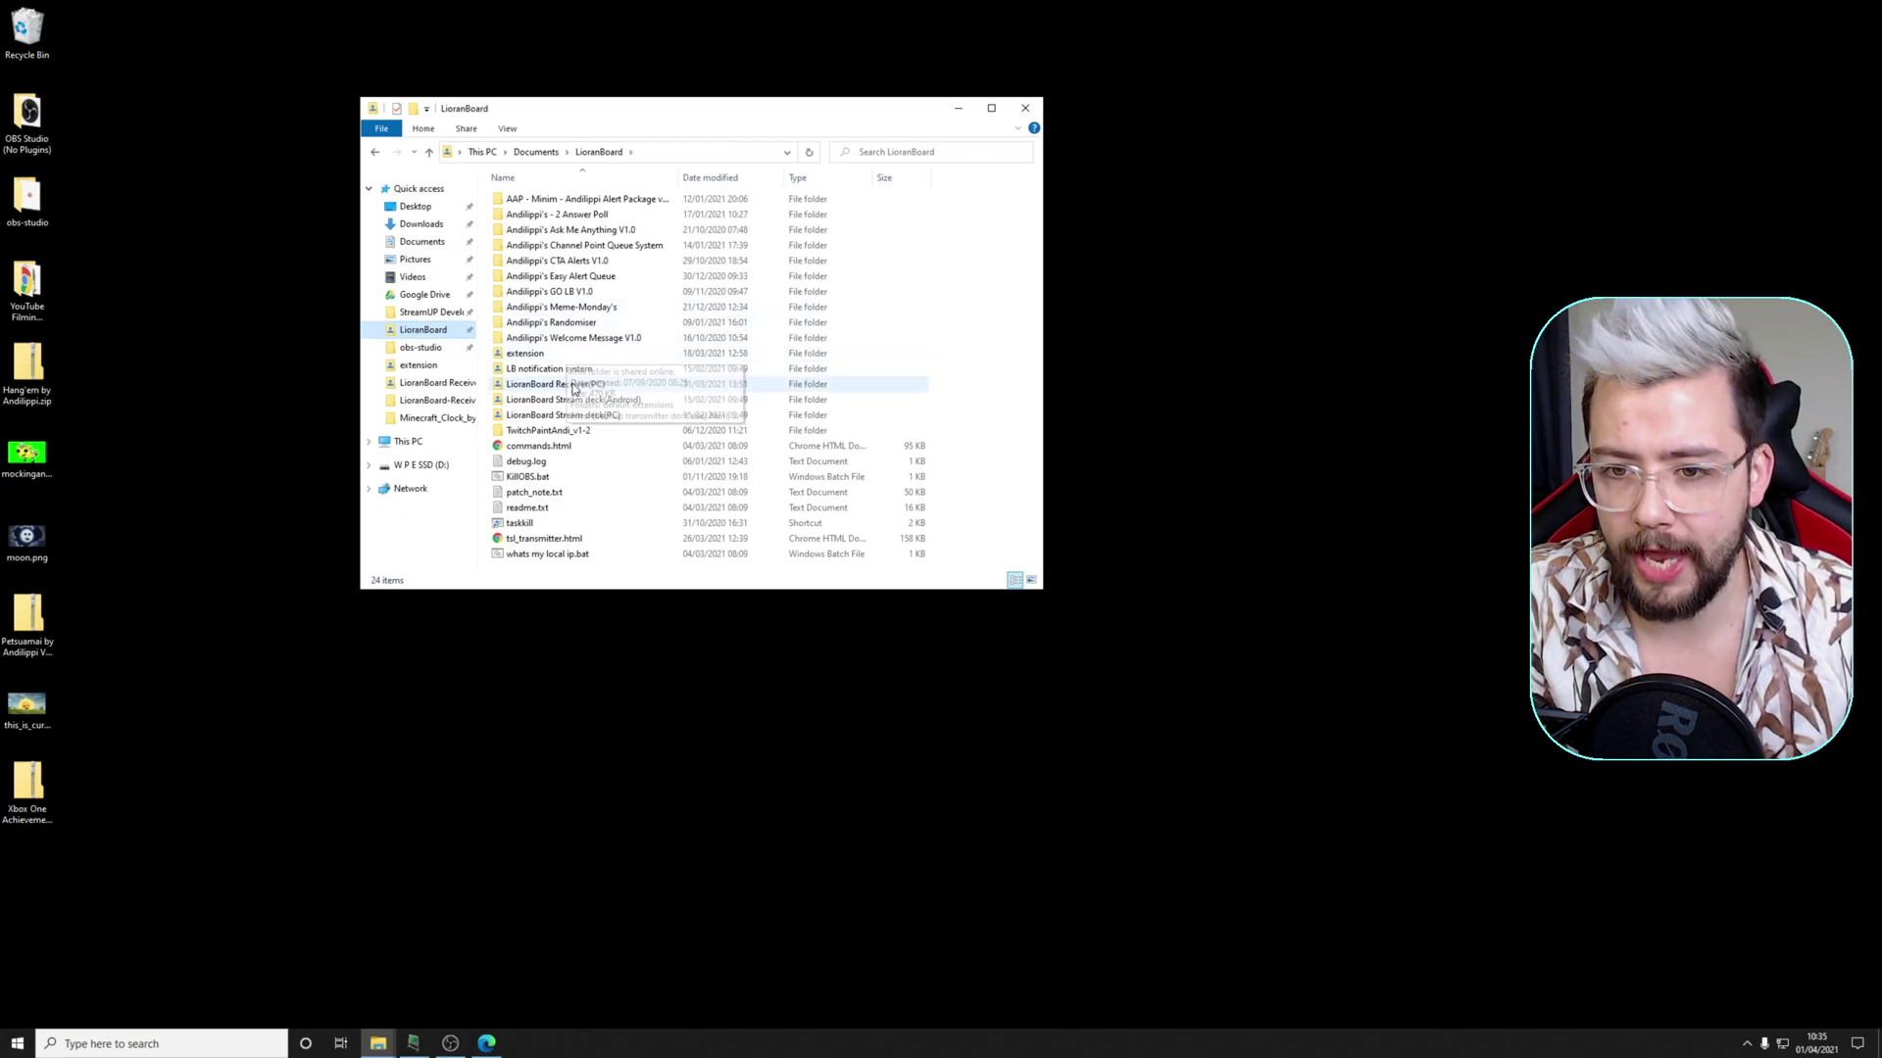
{"action": "double_click", "coordinate": [565, 385]}
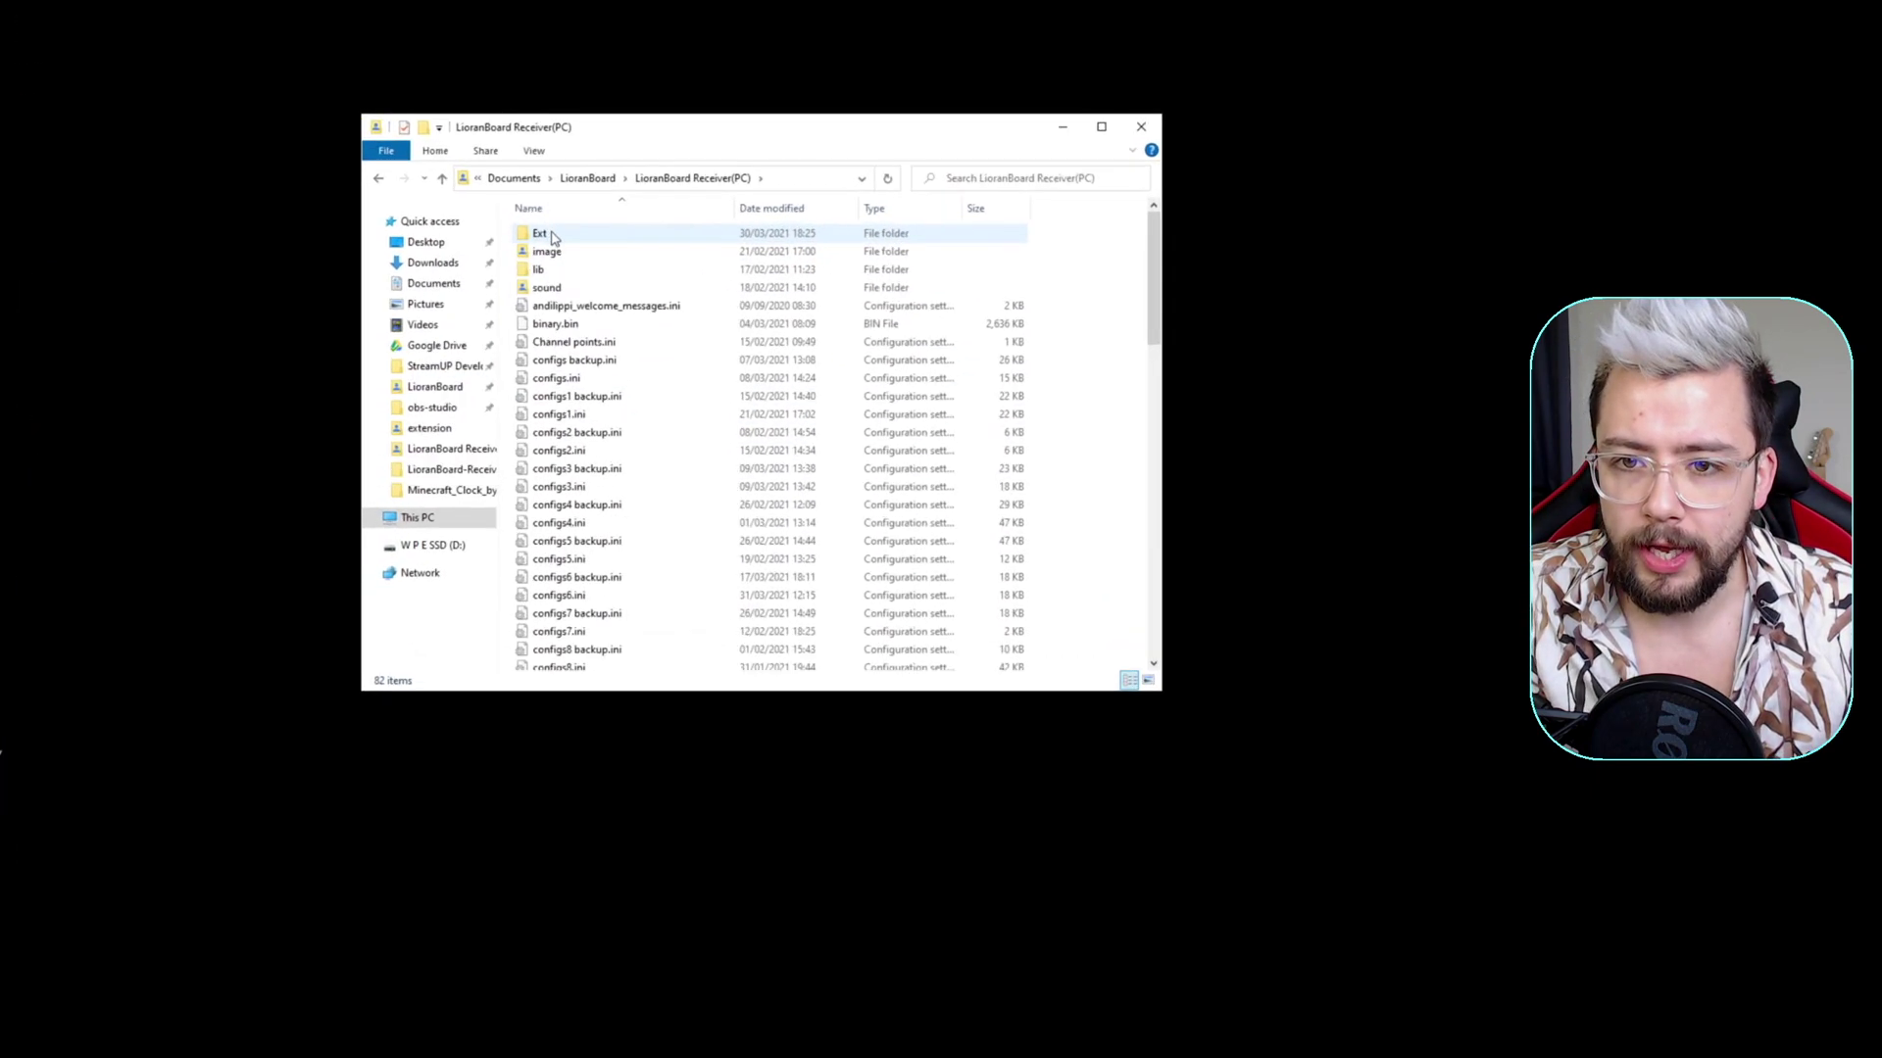
{"action": "double_click", "coordinate": [524, 202]}
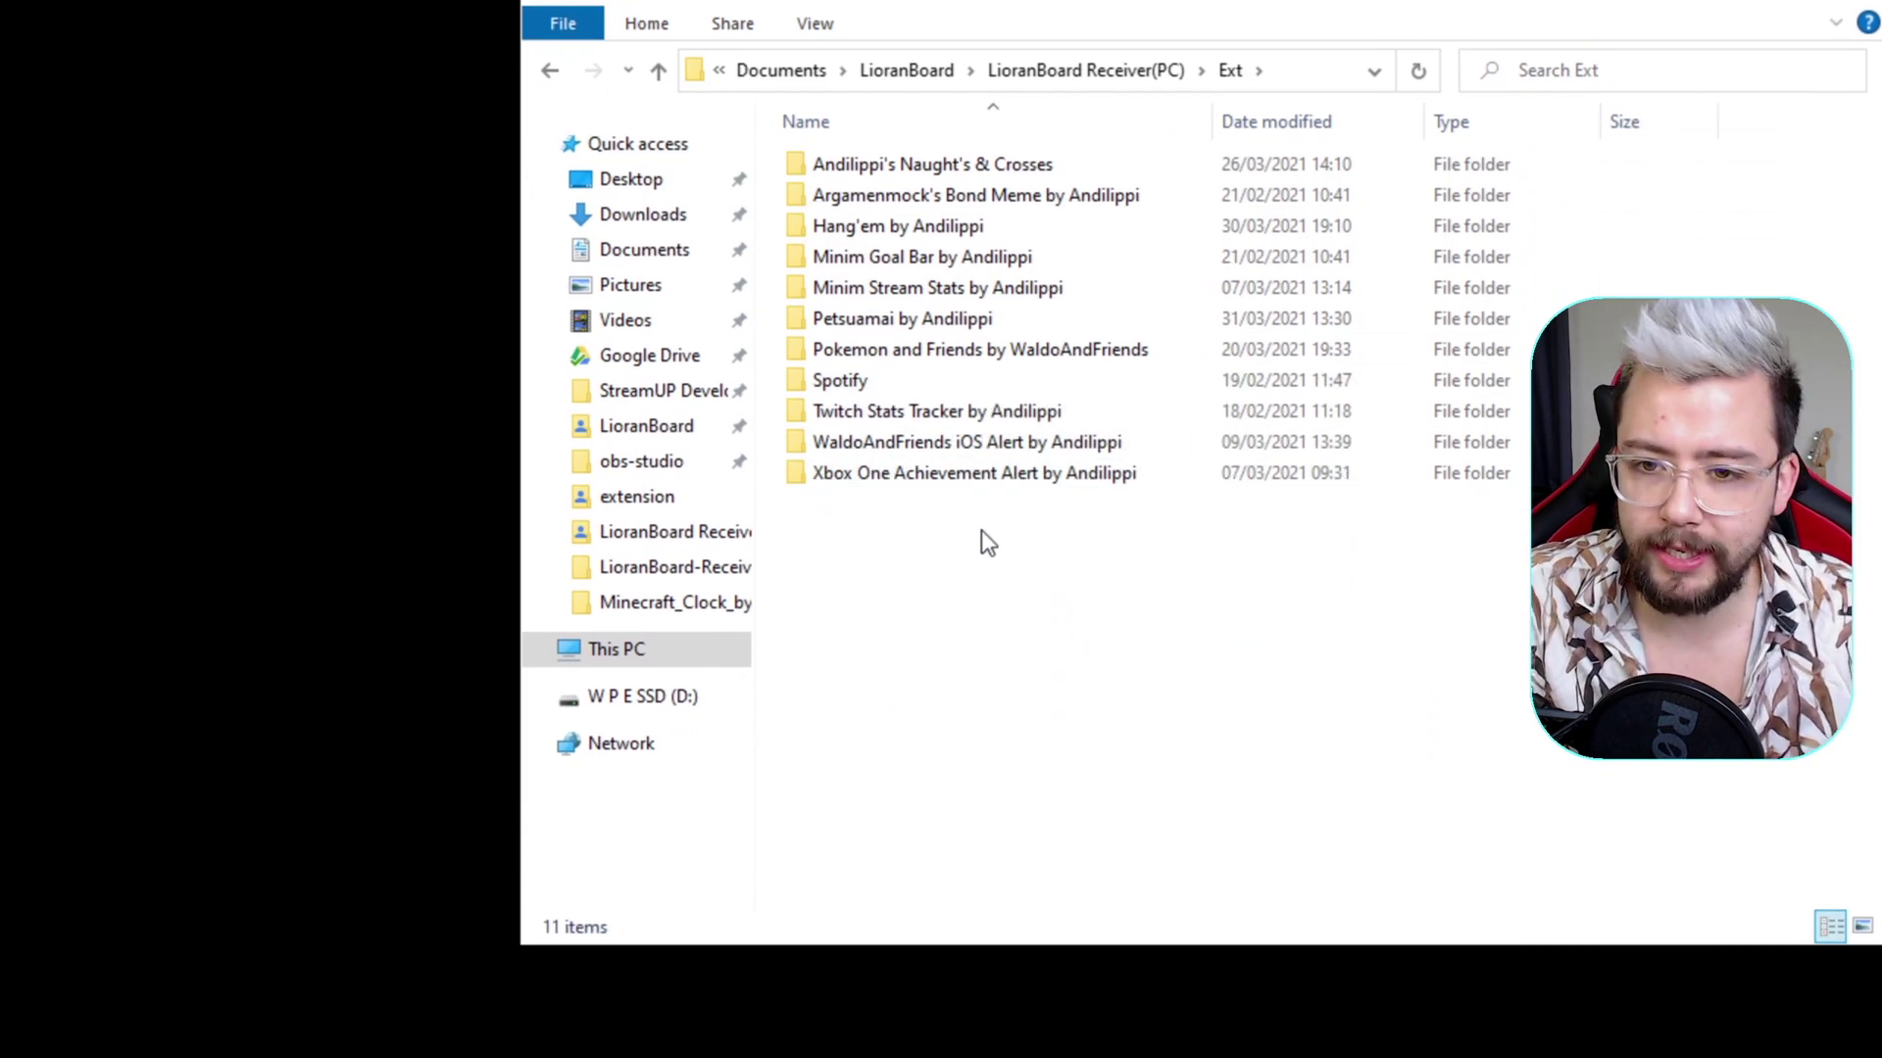
{"action": "key", "text": "ctrl+v"}
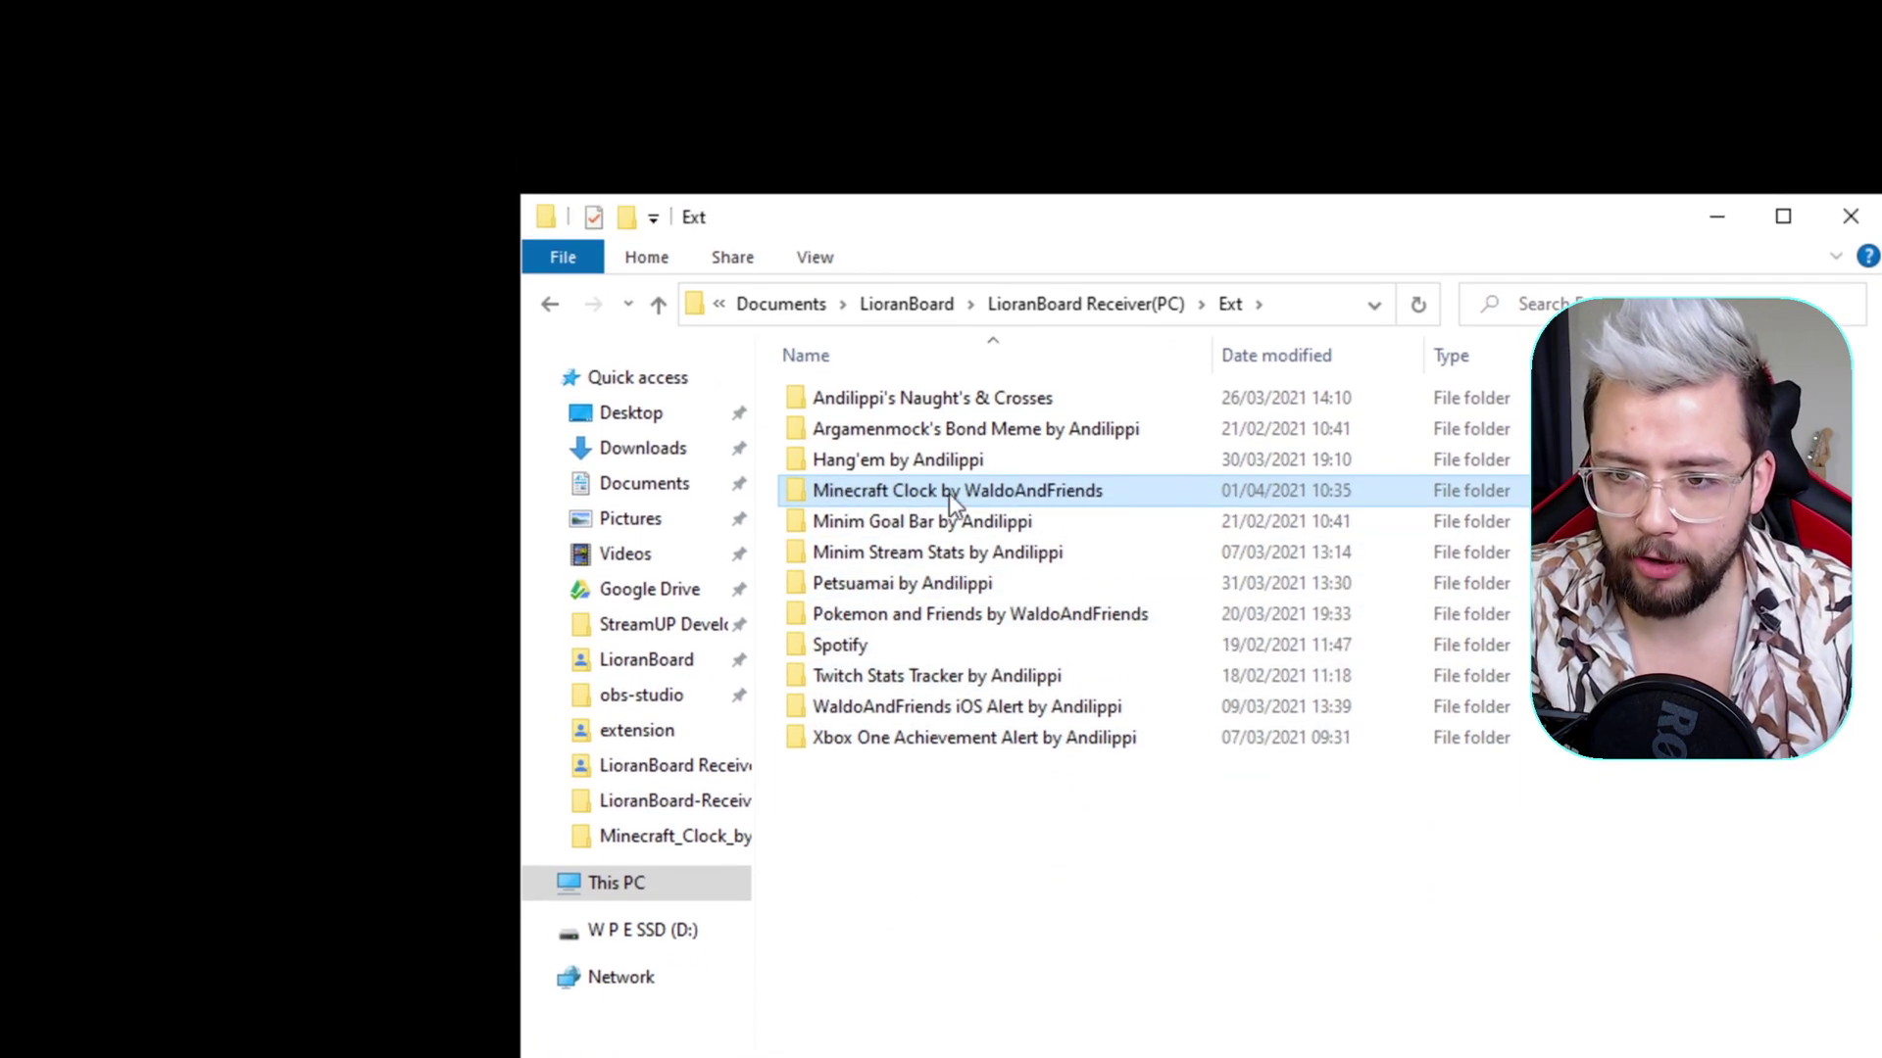
- Check the pasted folder's sources folder of clock images, then close File Explorer
{"action": "double_click", "coordinate": [1002, 487]}
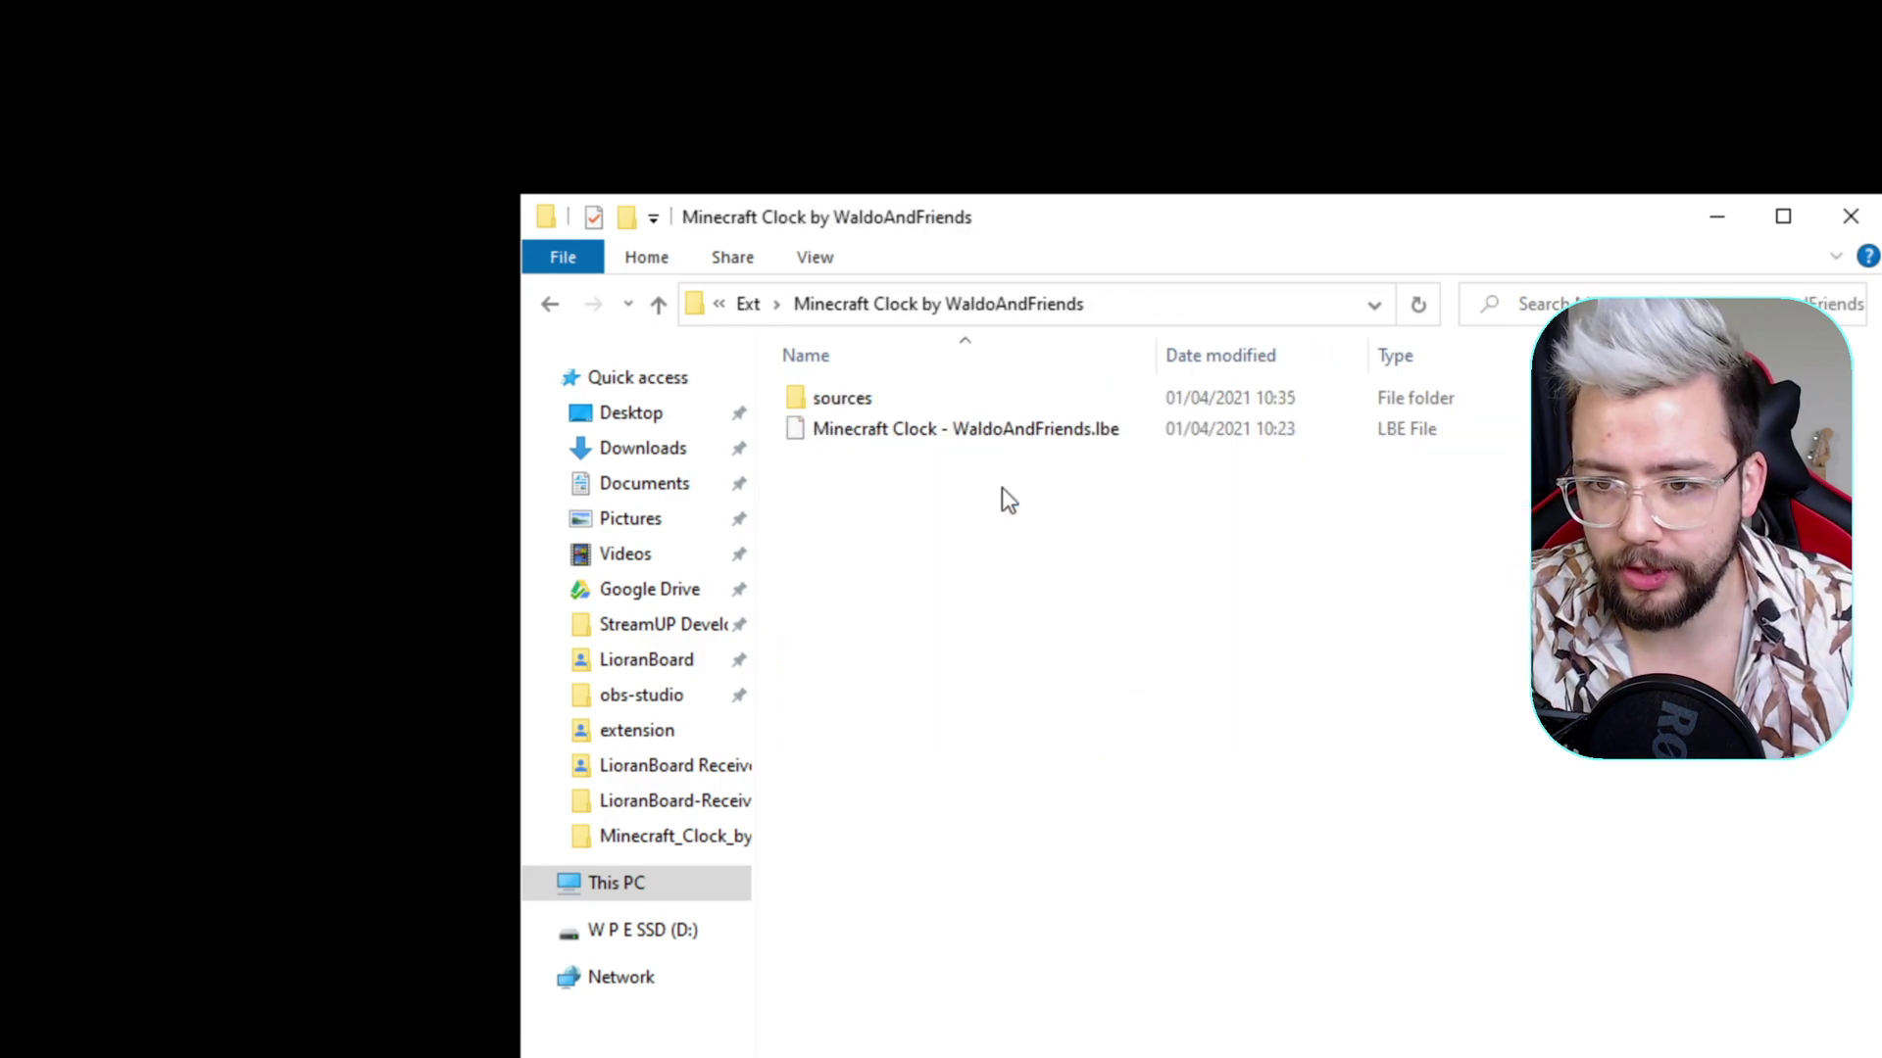
{"action": "double_click", "coordinate": [853, 402]}
{"action": "scroll", "coordinate": [1007, 496], "scroll_direction": "down", "scroll_amount": 5}
{"action": "scroll", "coordinate": [1066, 532], "scroll_direction": "up", "scroll_amount": 5}
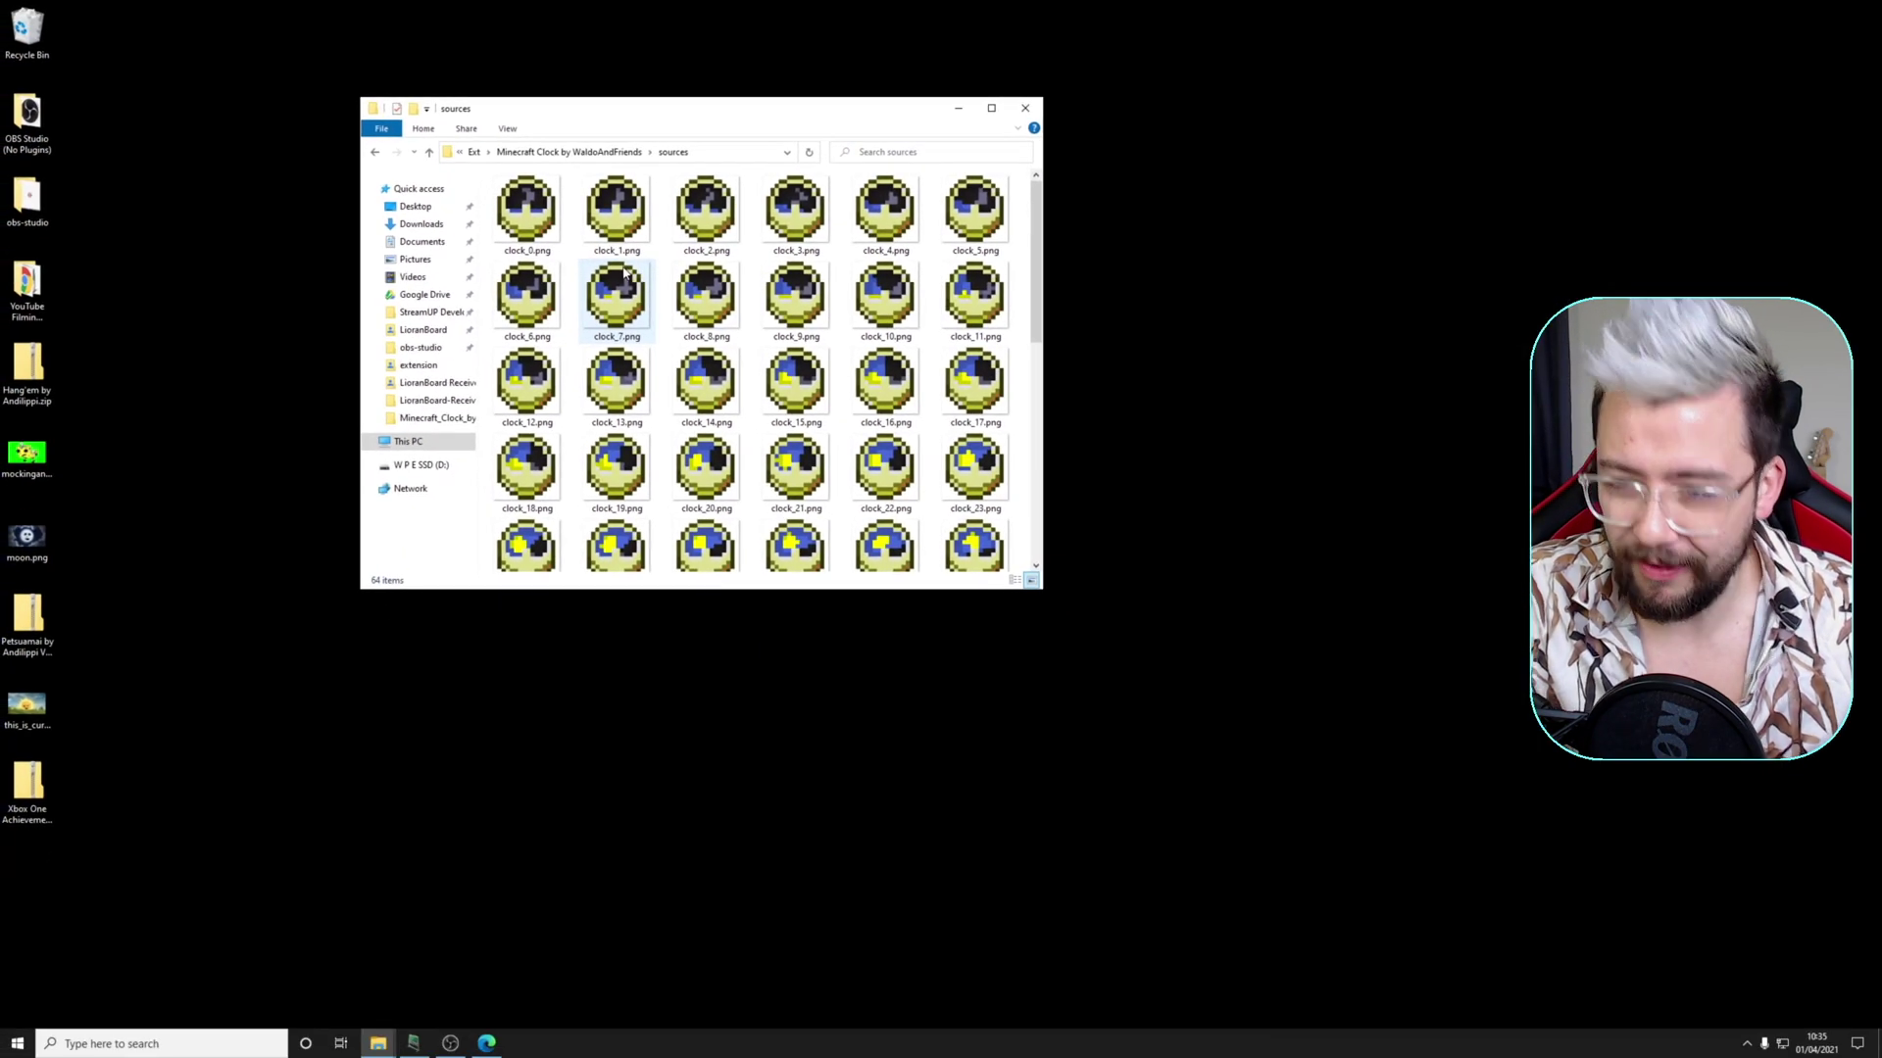
{"action": "left_click", "coordinate": [1026, 108]}
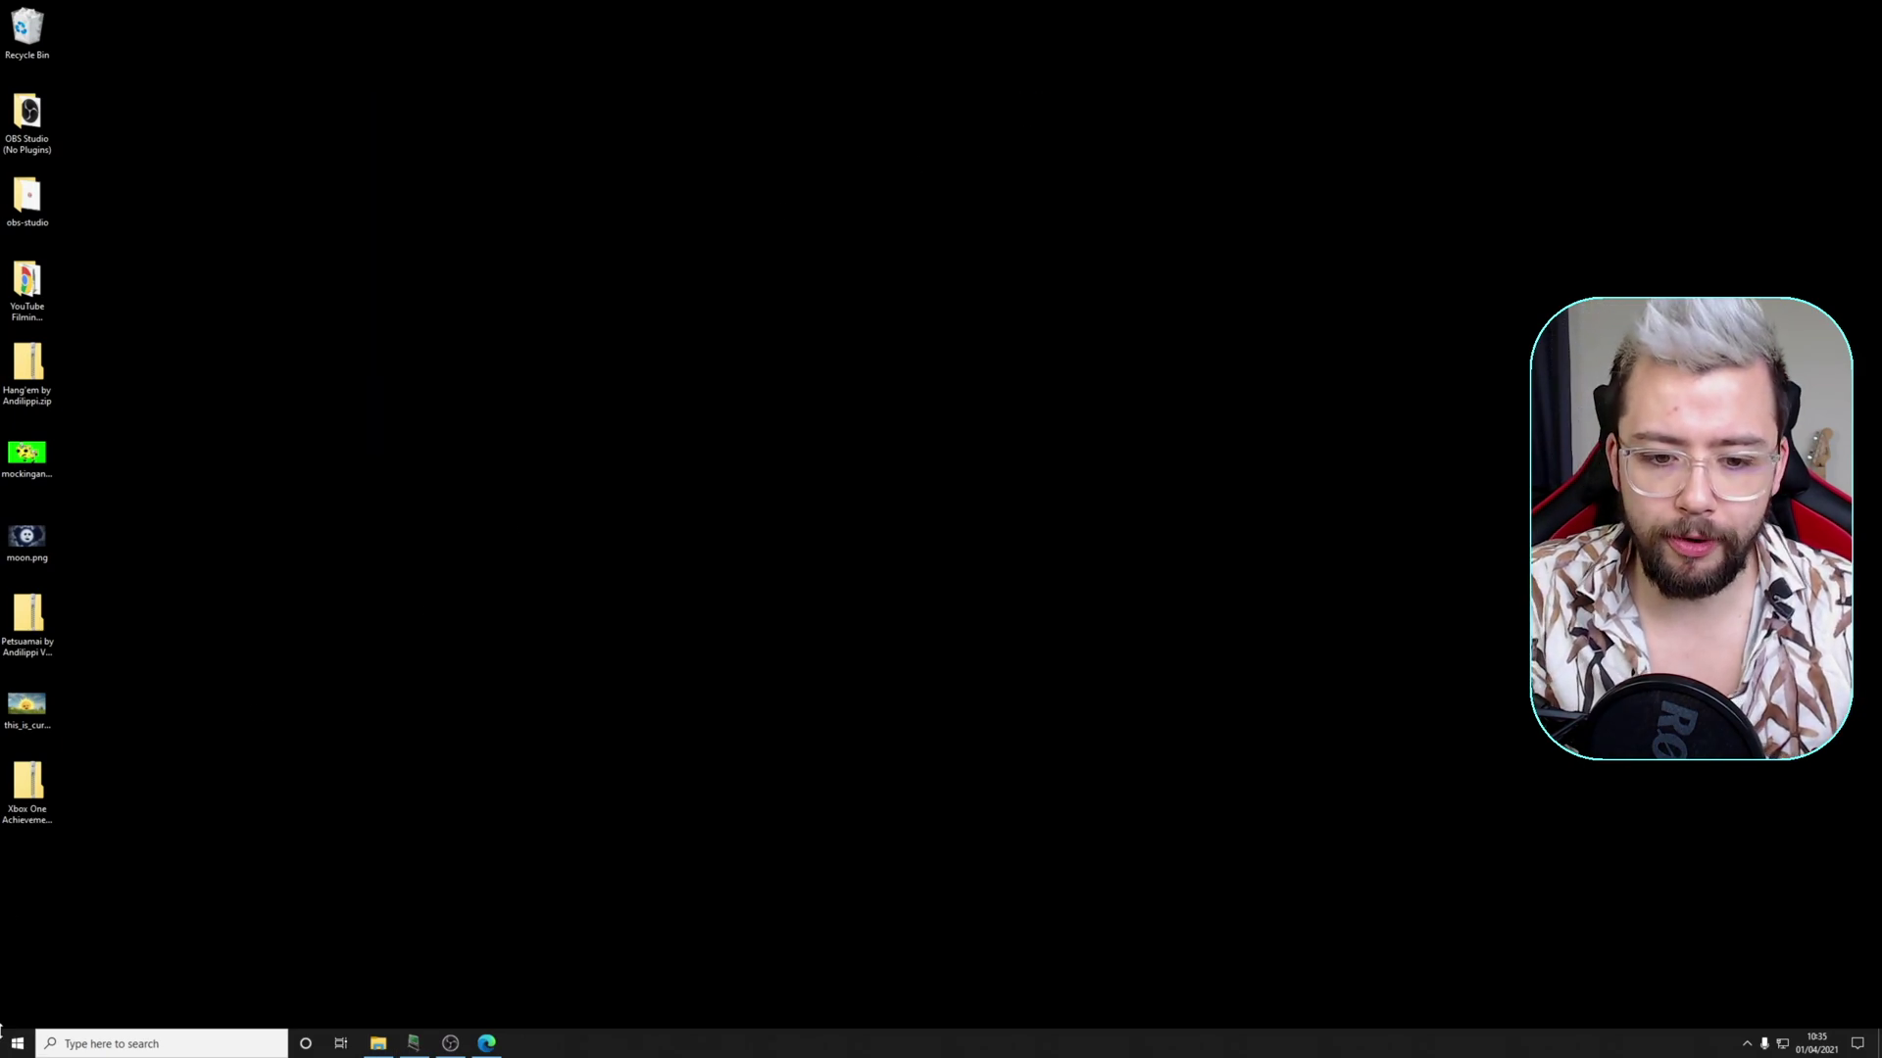
- Launch OBS Studio and begin installing an extension in LioranBoard Receiver
{"action": "left_click", "coordinate": [5, 1037]}
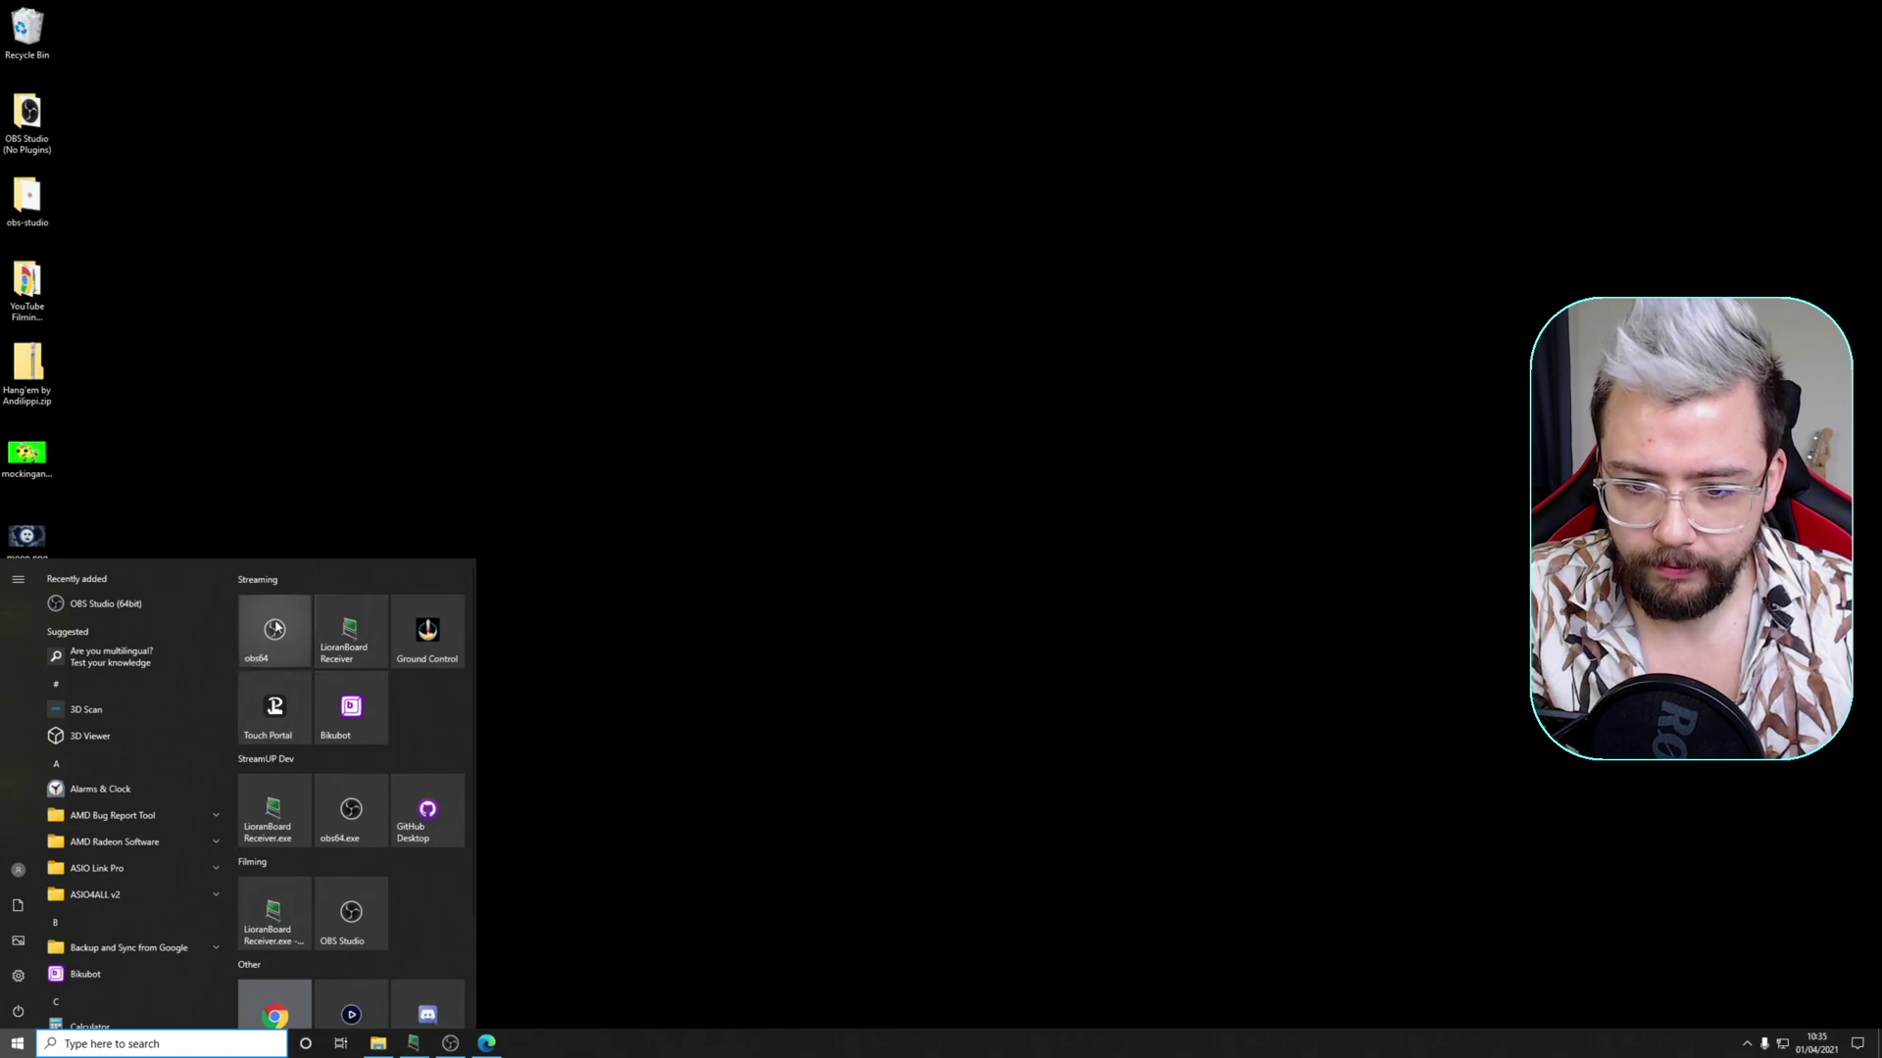
{"action": "left_click", "coordinate": [276, 628]}
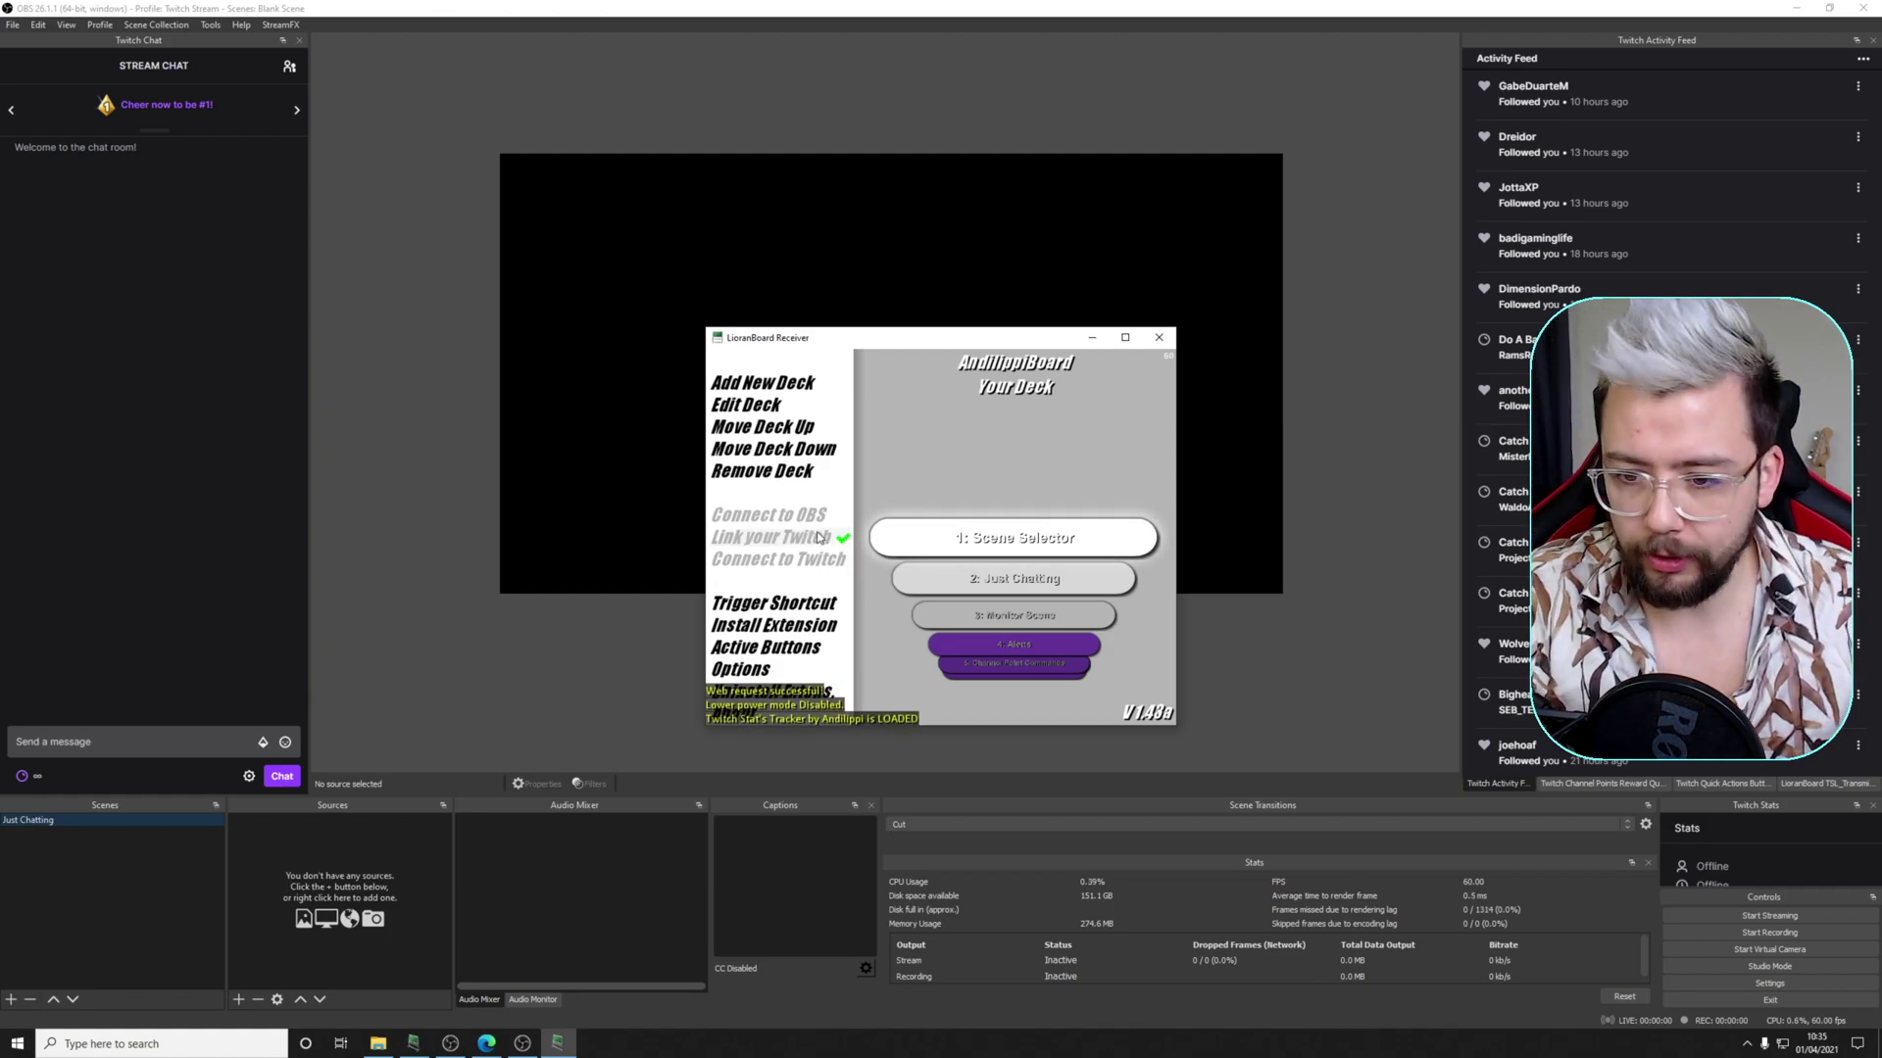
{"action": "left_click", "coordinate": [785, 632]}
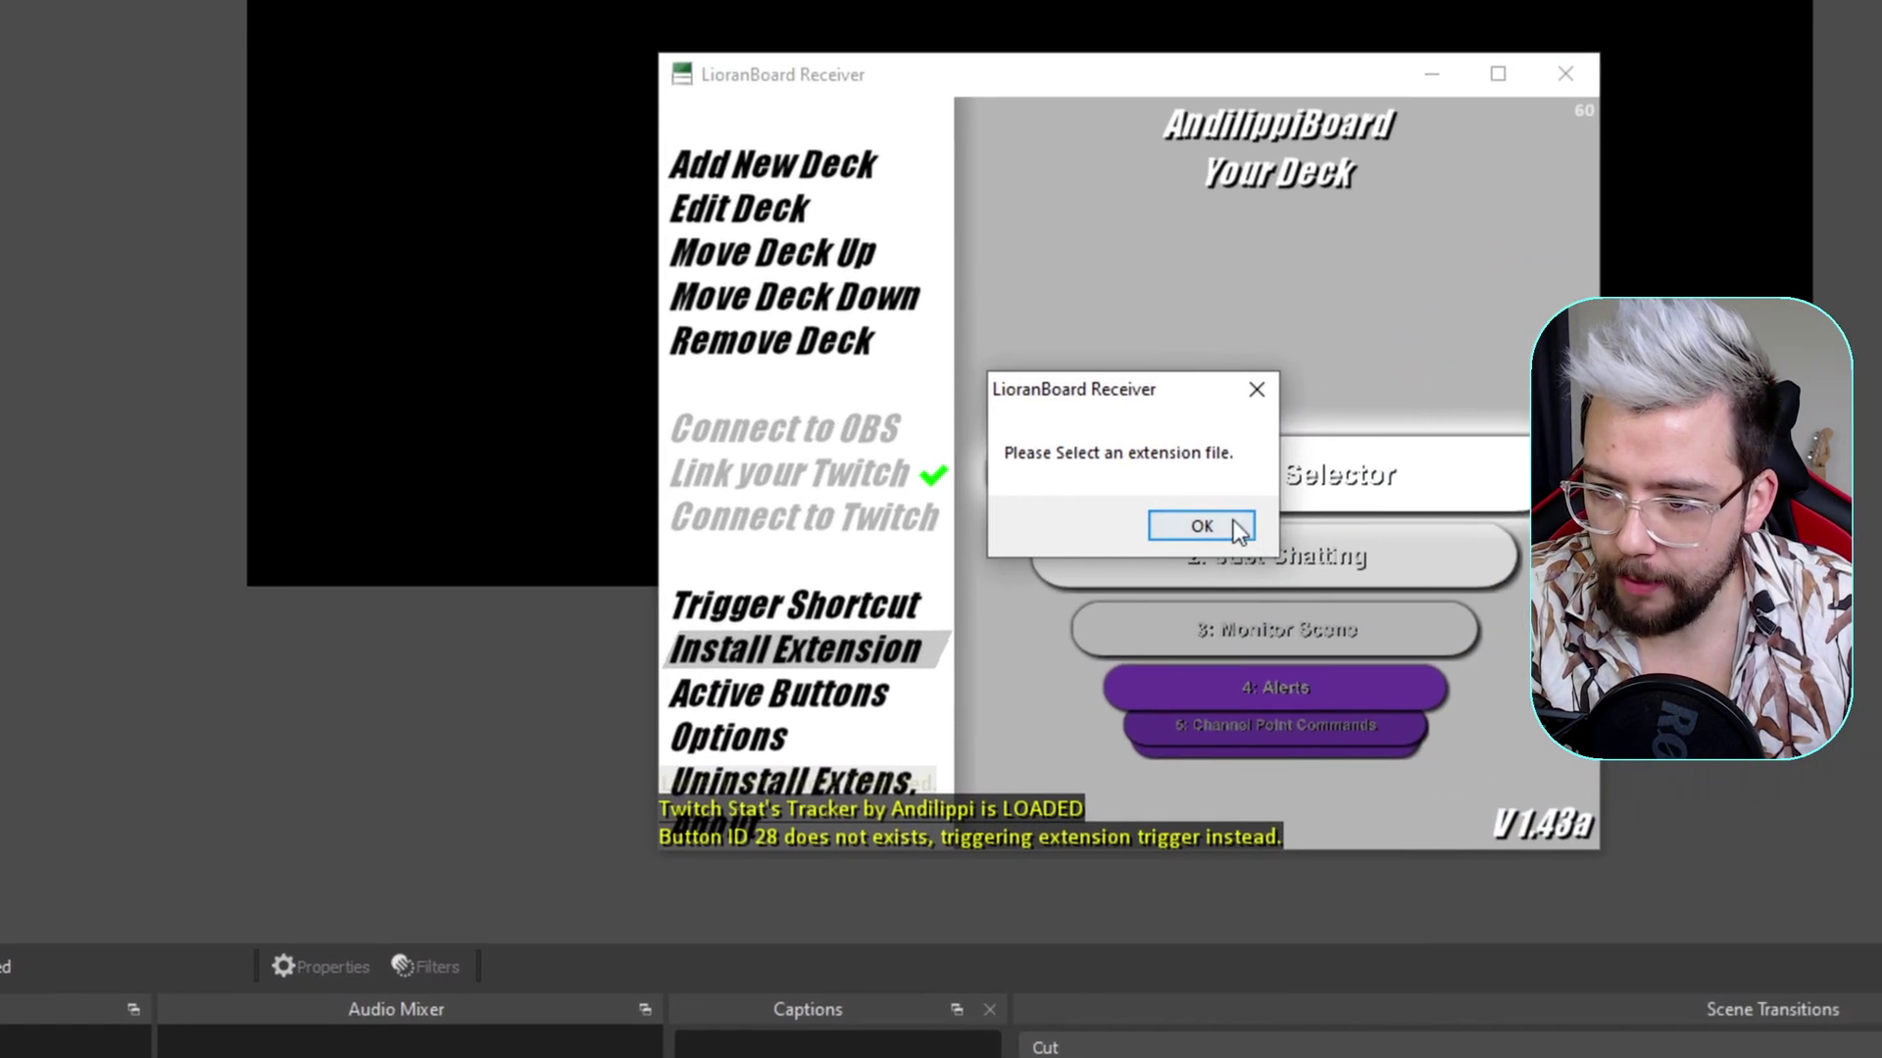
{"action": "left_click", "coordinate": [980, 562]}
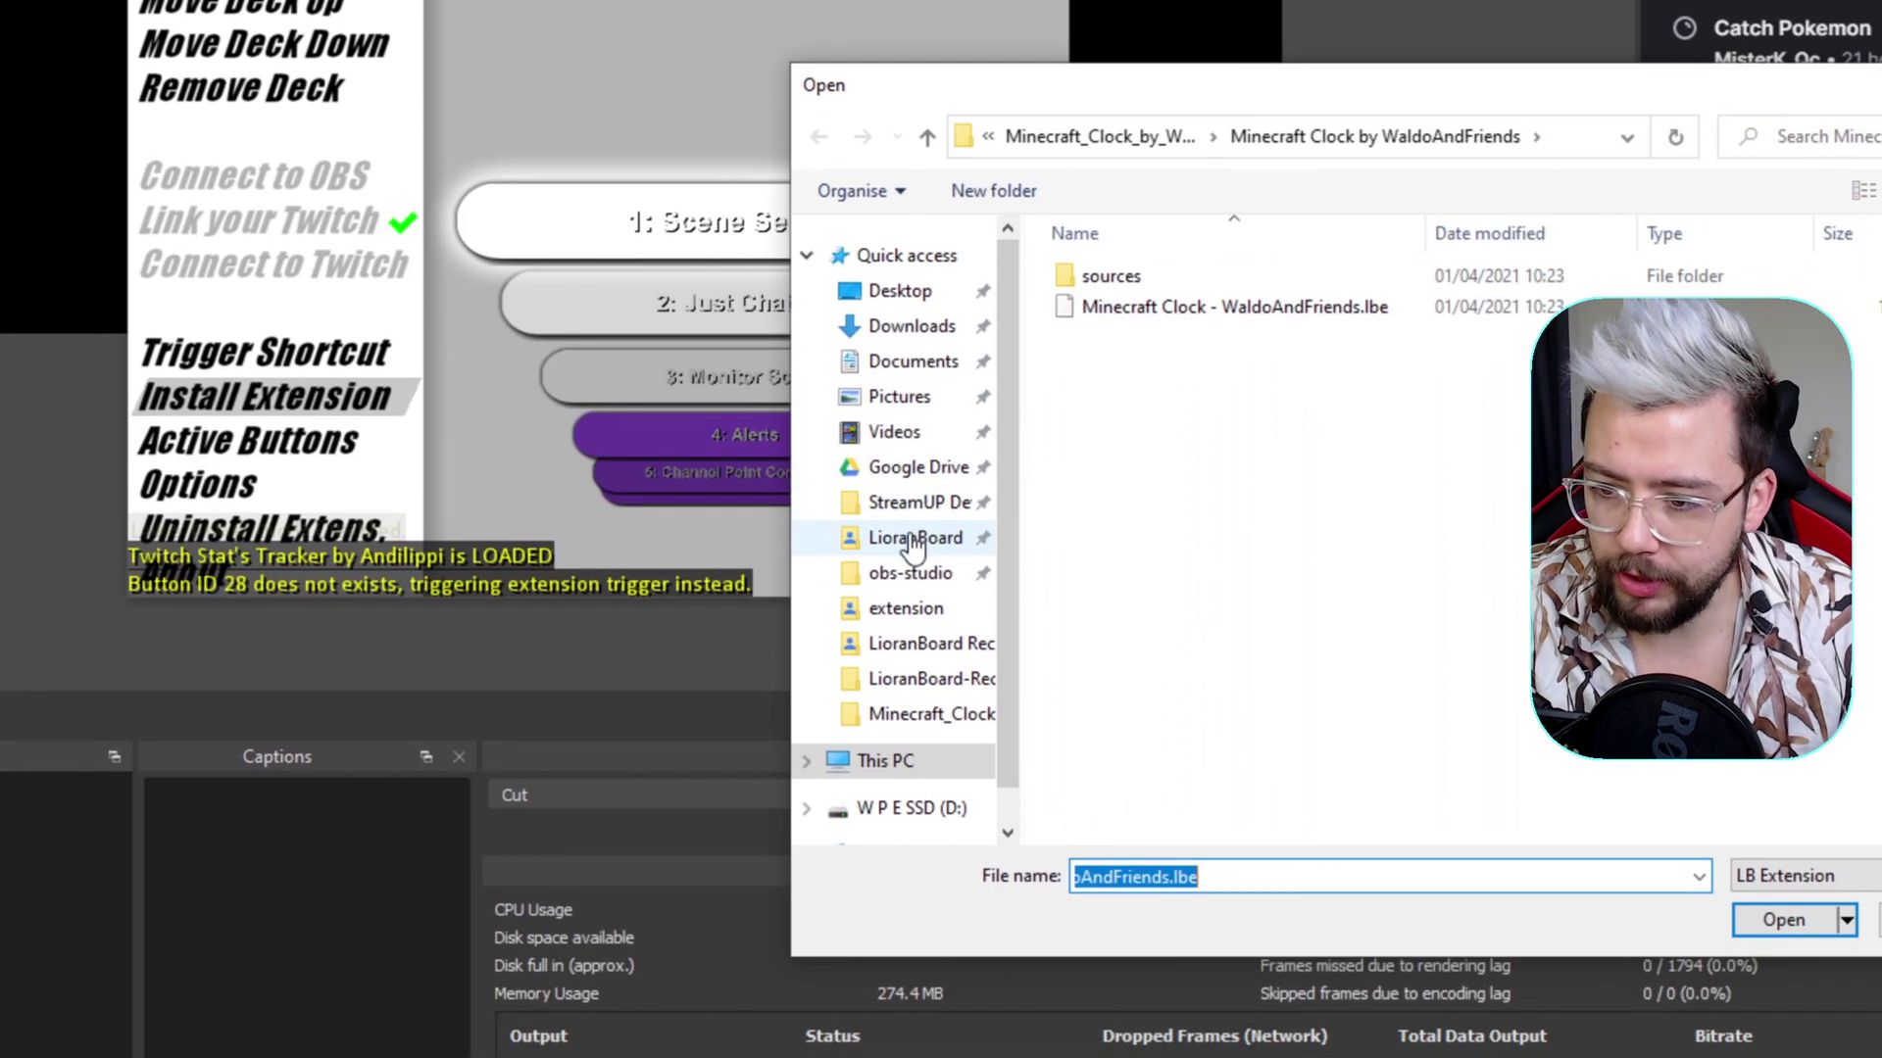
- Load the Minecraft Clock .lbe file from Ext > Minecraft Clock by WaldoAndFriends
{"action": "left_click", "coordinate": [951, 762]}
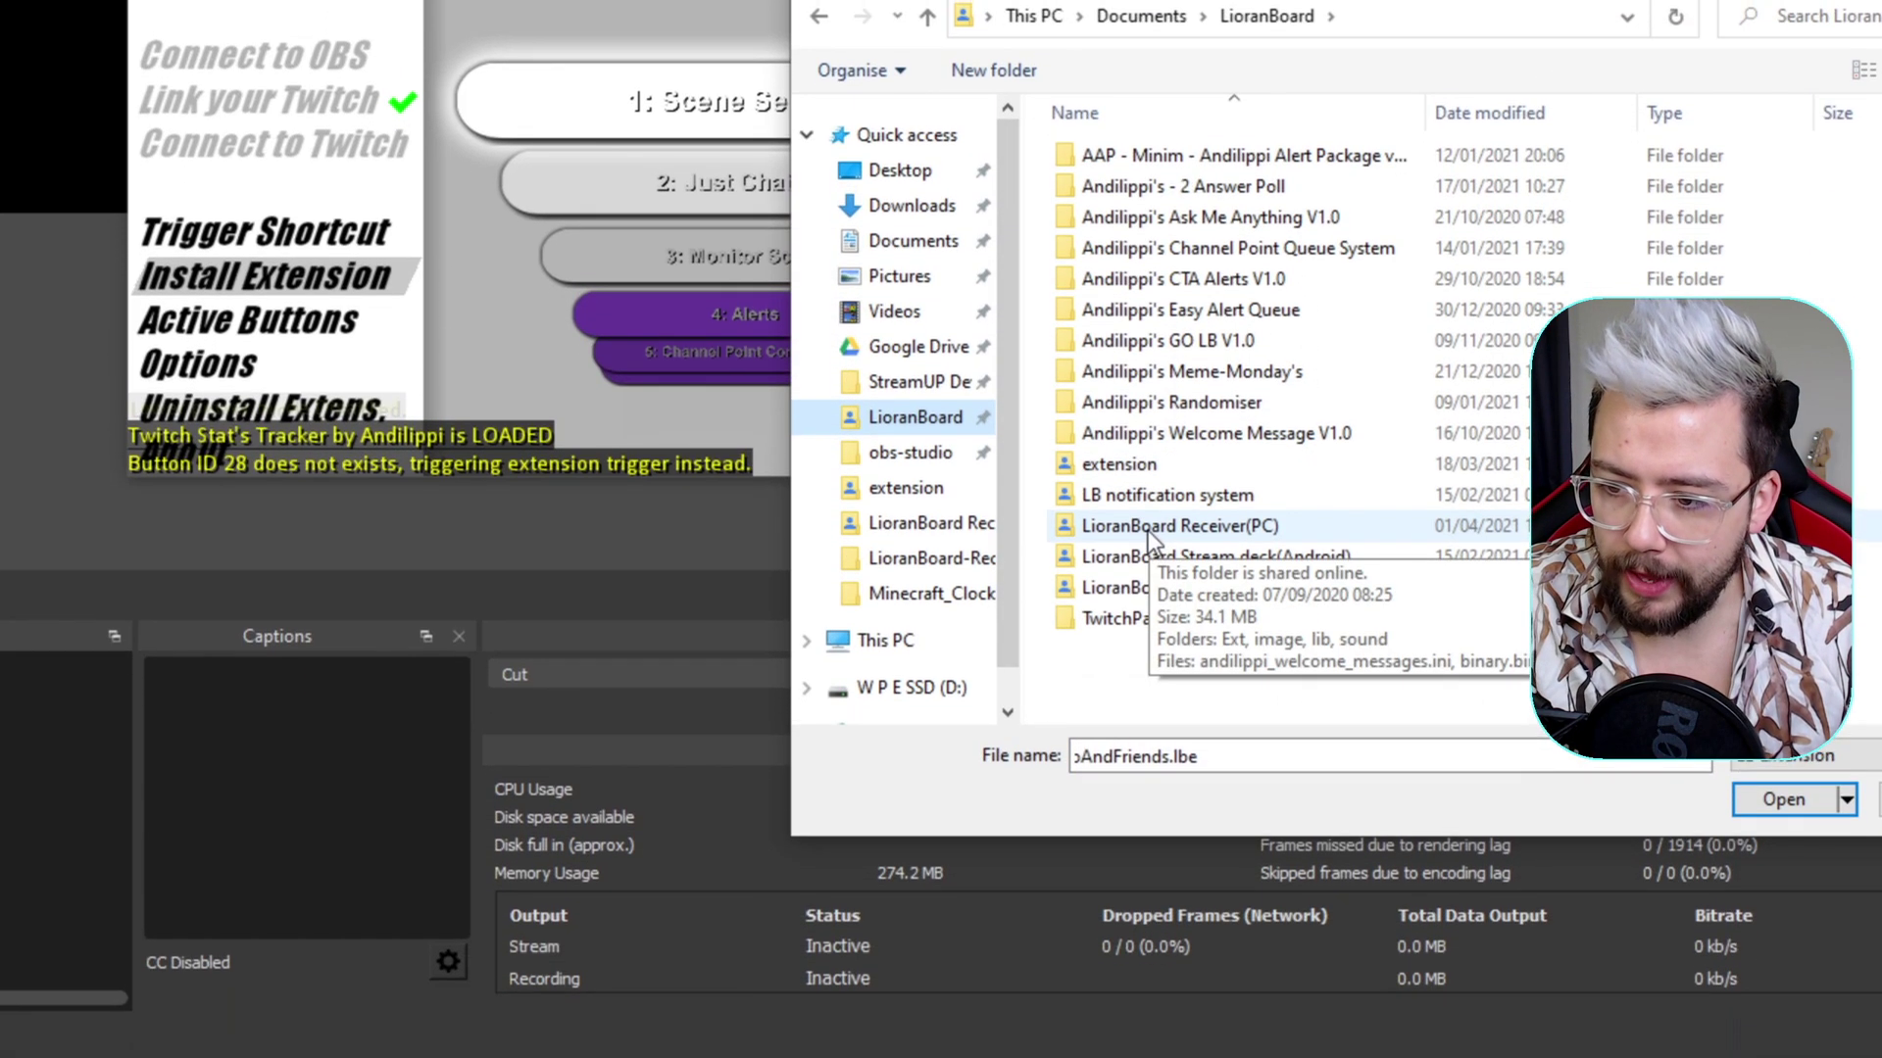
{"action": "double_click", "coordinate": [1149, 645]}
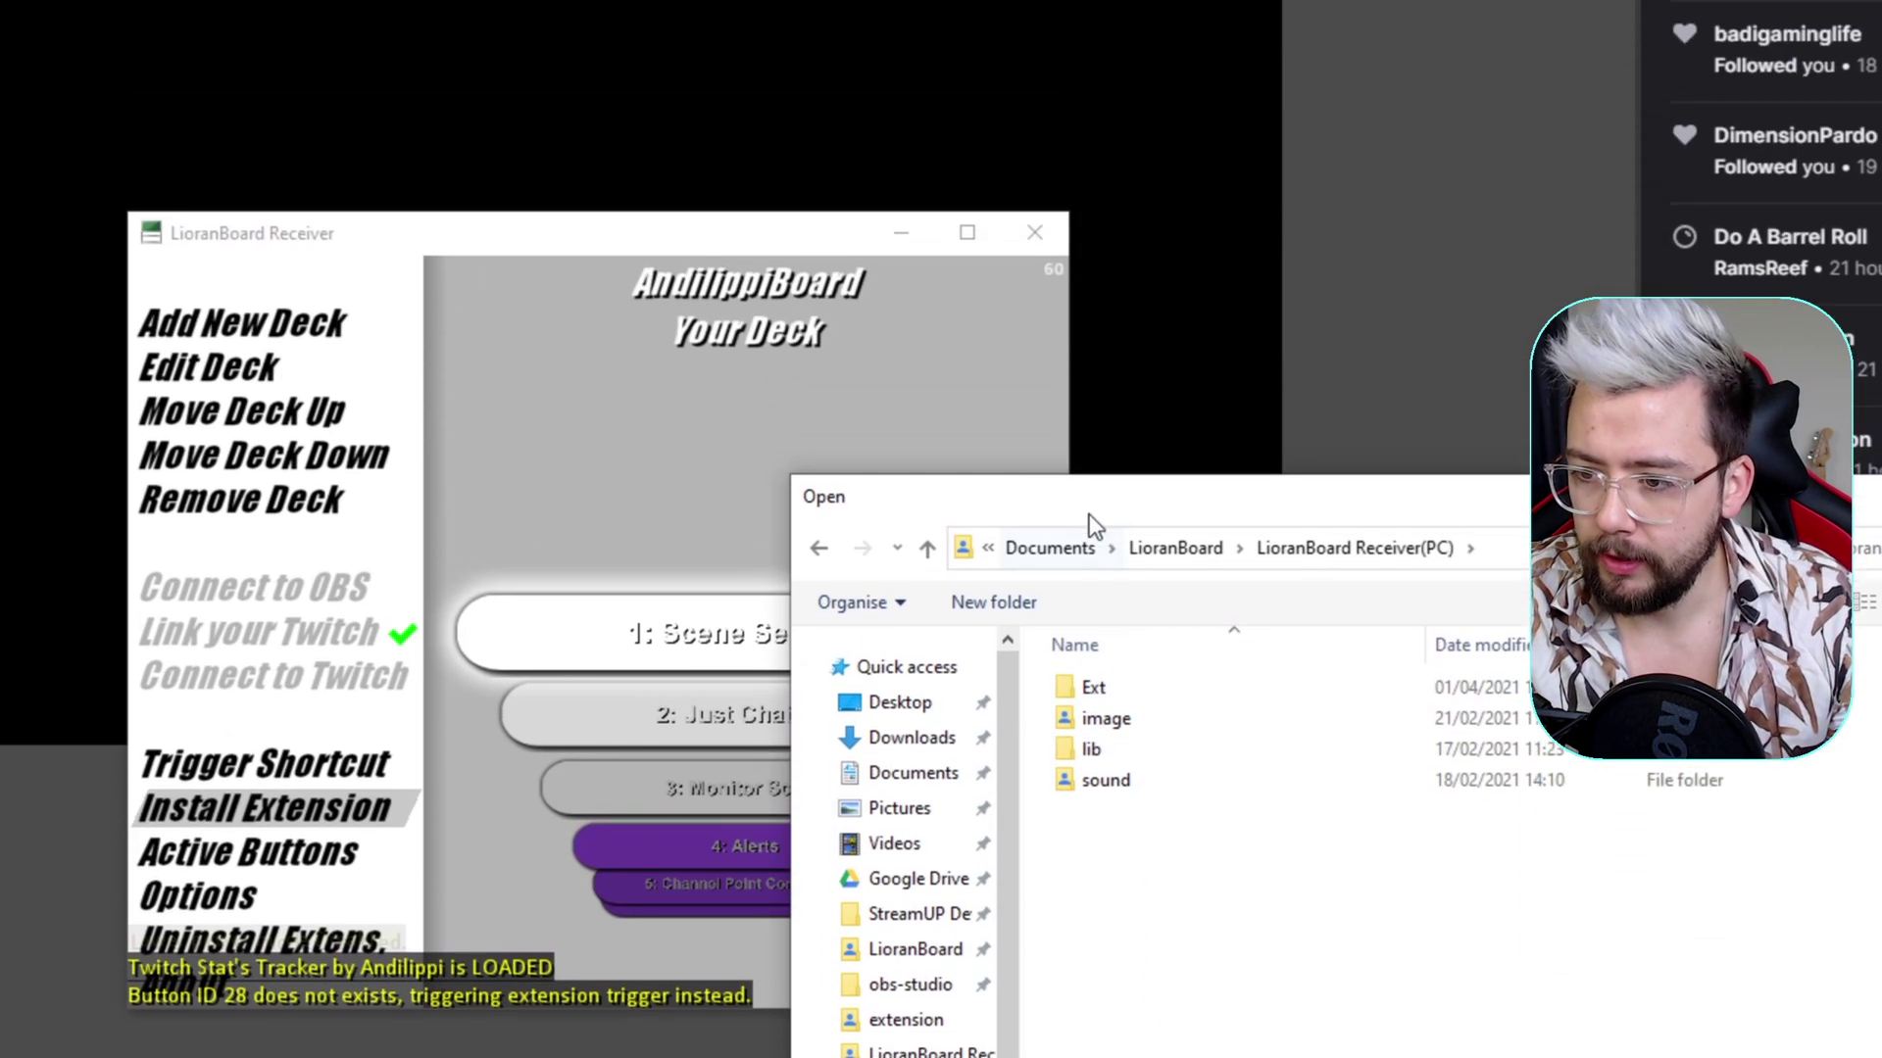
{"action": "left_click_drag", "start_coordinate": [1052, 84], "coordinate": [227, 0]}
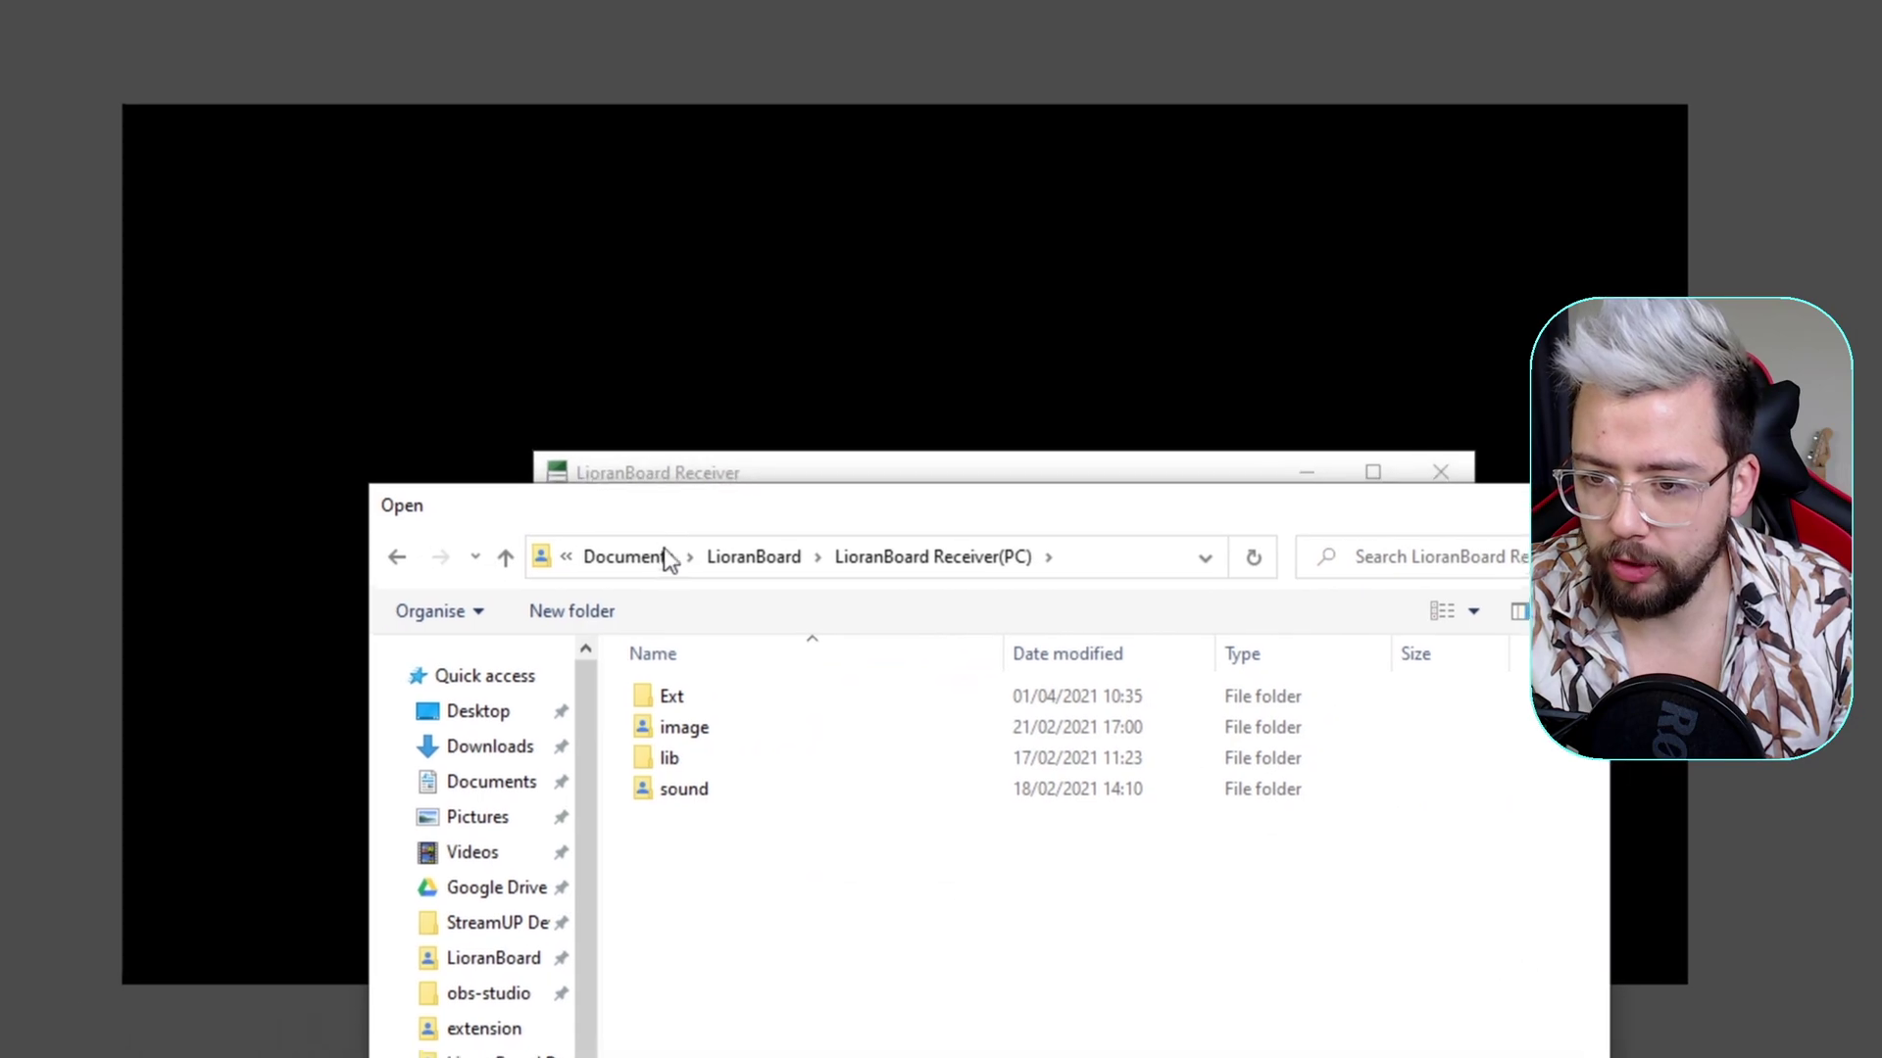
{"action": "double_click", "coordinate": [692, 527]}
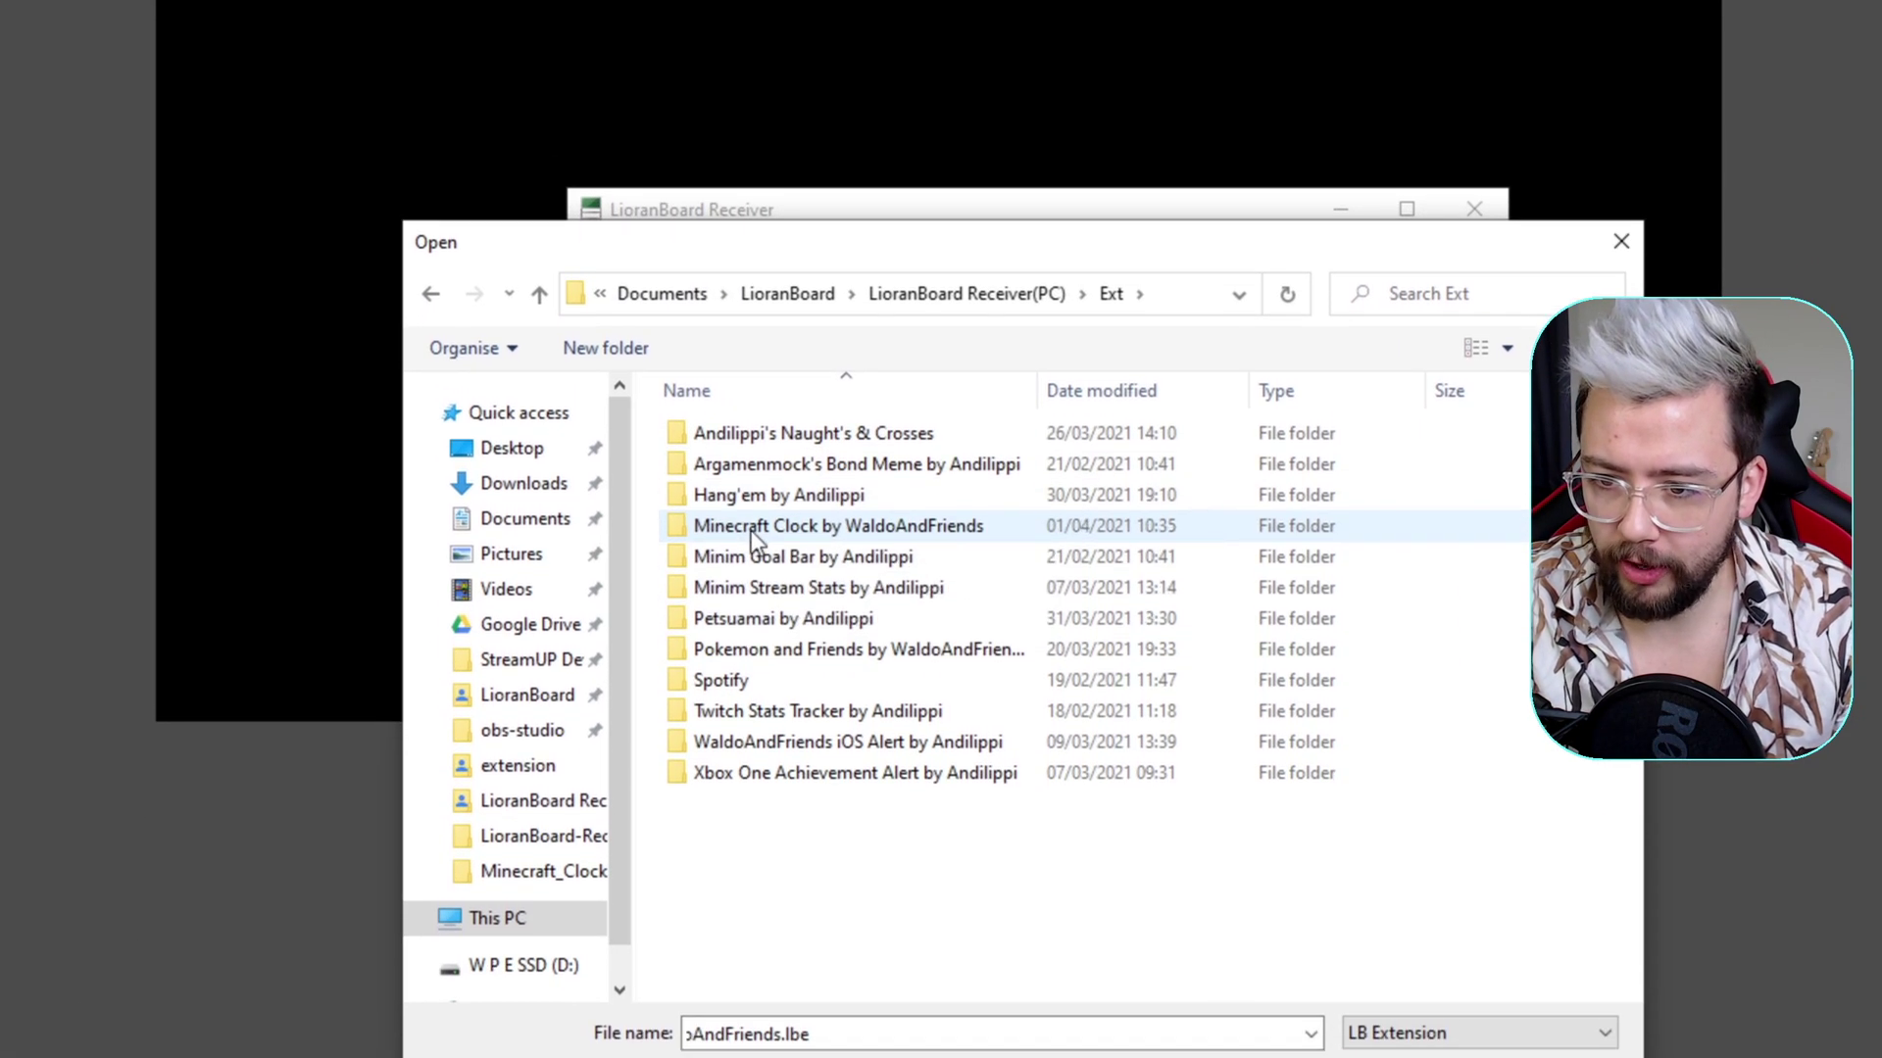
{"action": "double_click", "coordinate": [918, 535]}
{"action": "left_click", "coordinate": [814, 480]}
{"action": "double_click", "coordinate": [813, 531]}
- Link the extension to tsl_transmitter.html in Documents > LioranBoard
{"action": "left_click", "coordinate": [1082, 722]}
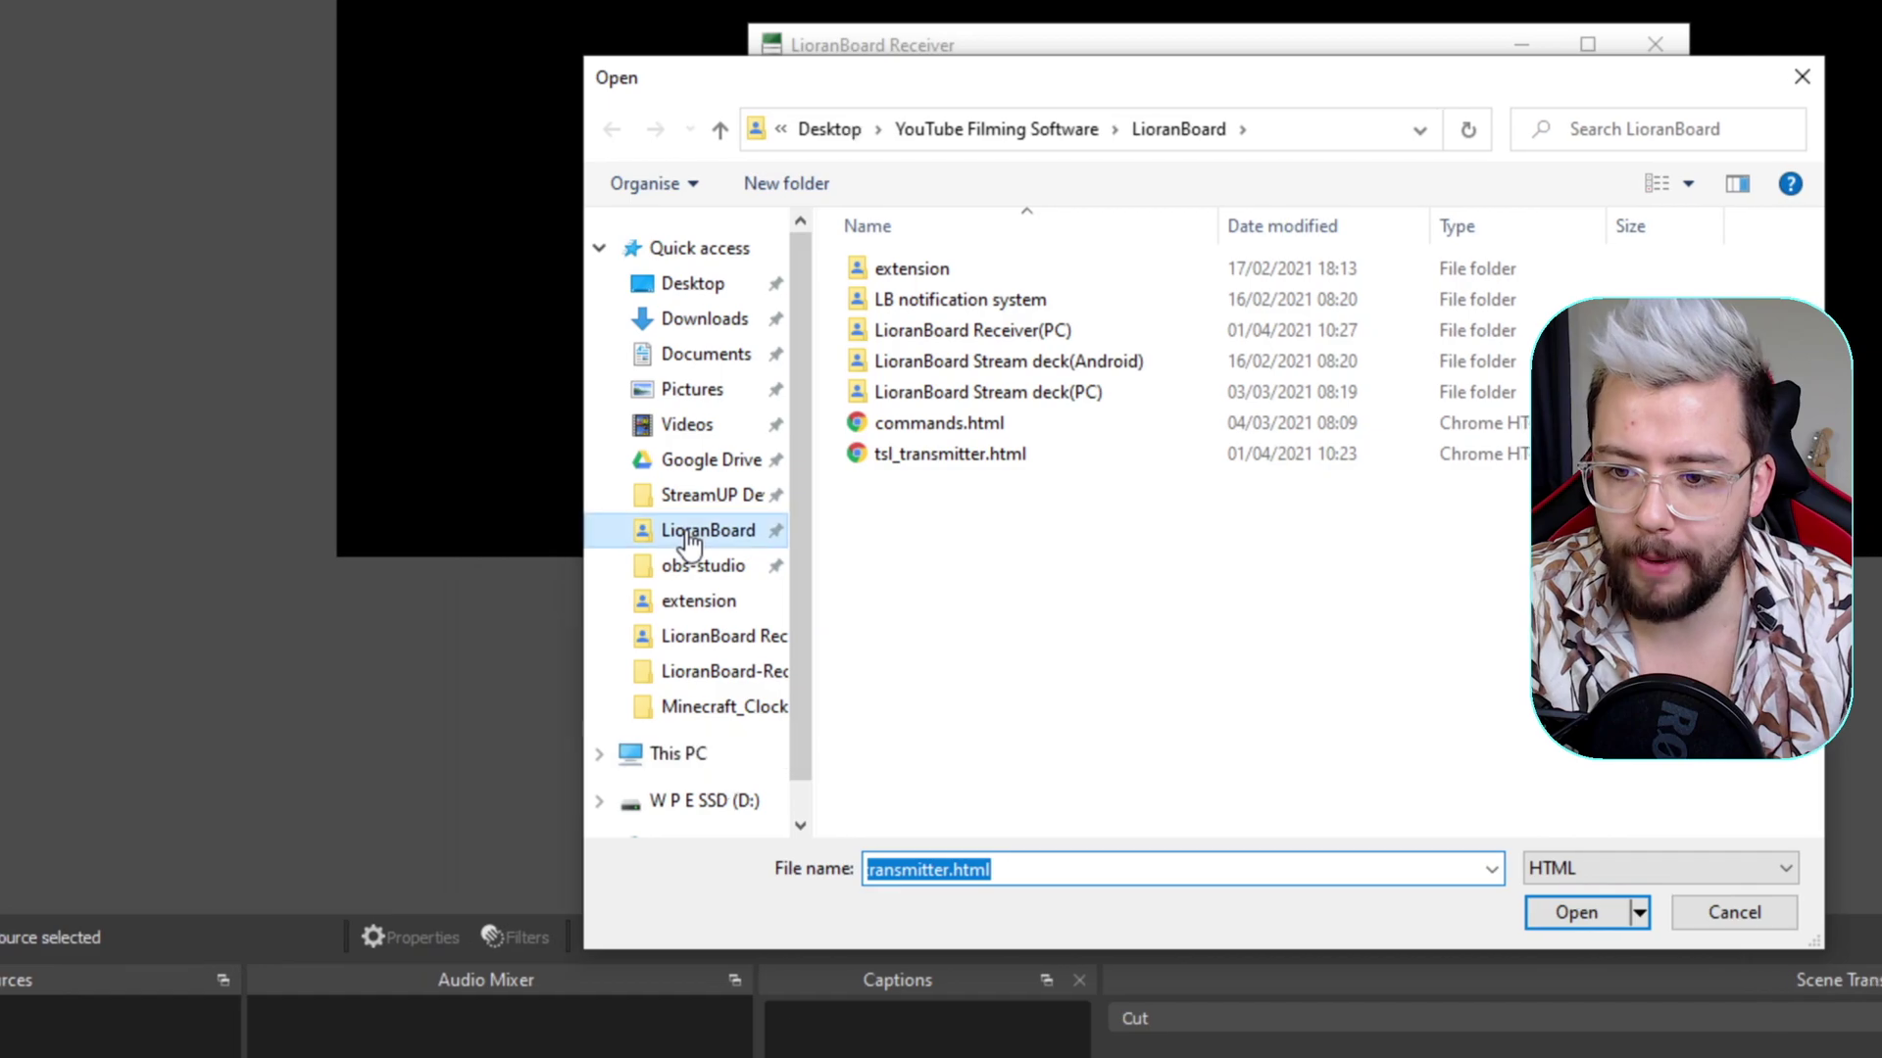
{"action": "left_click", "coordinate": [510, 554]}
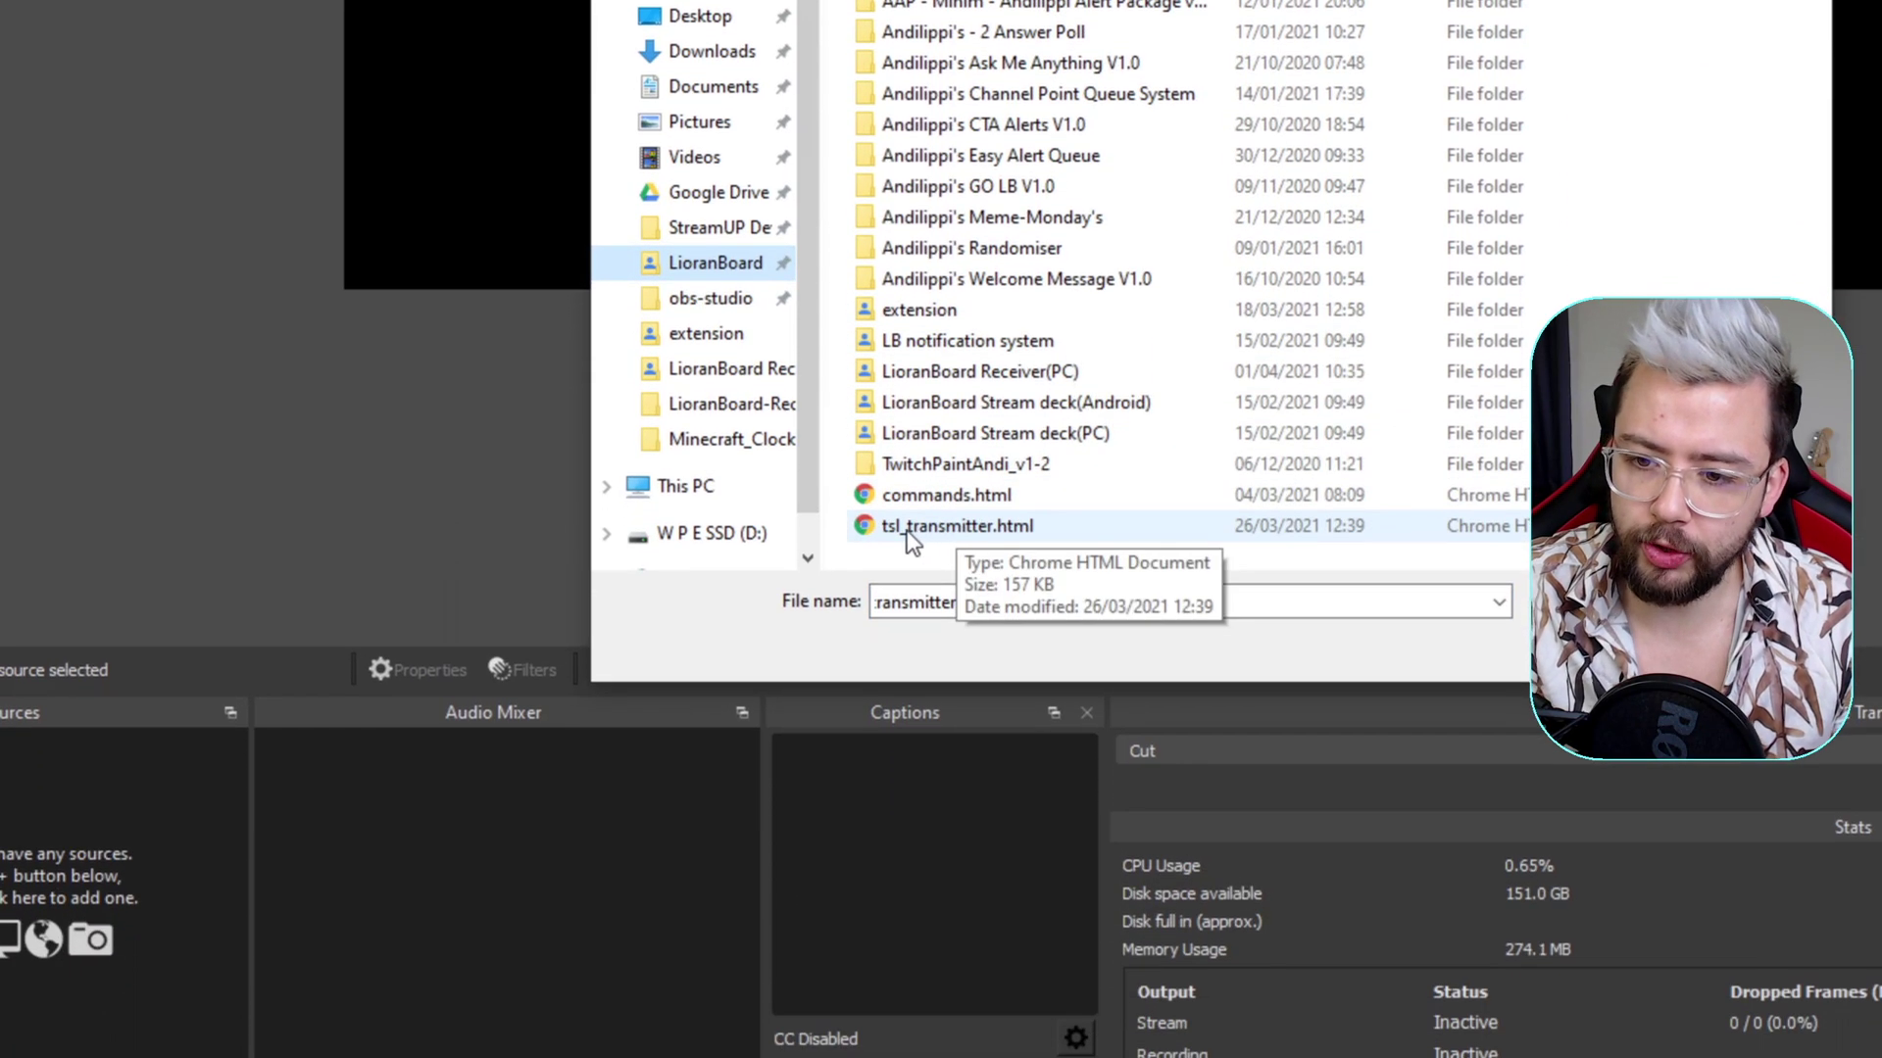
{"action": "double_click", "coordinate": [910, 531]}
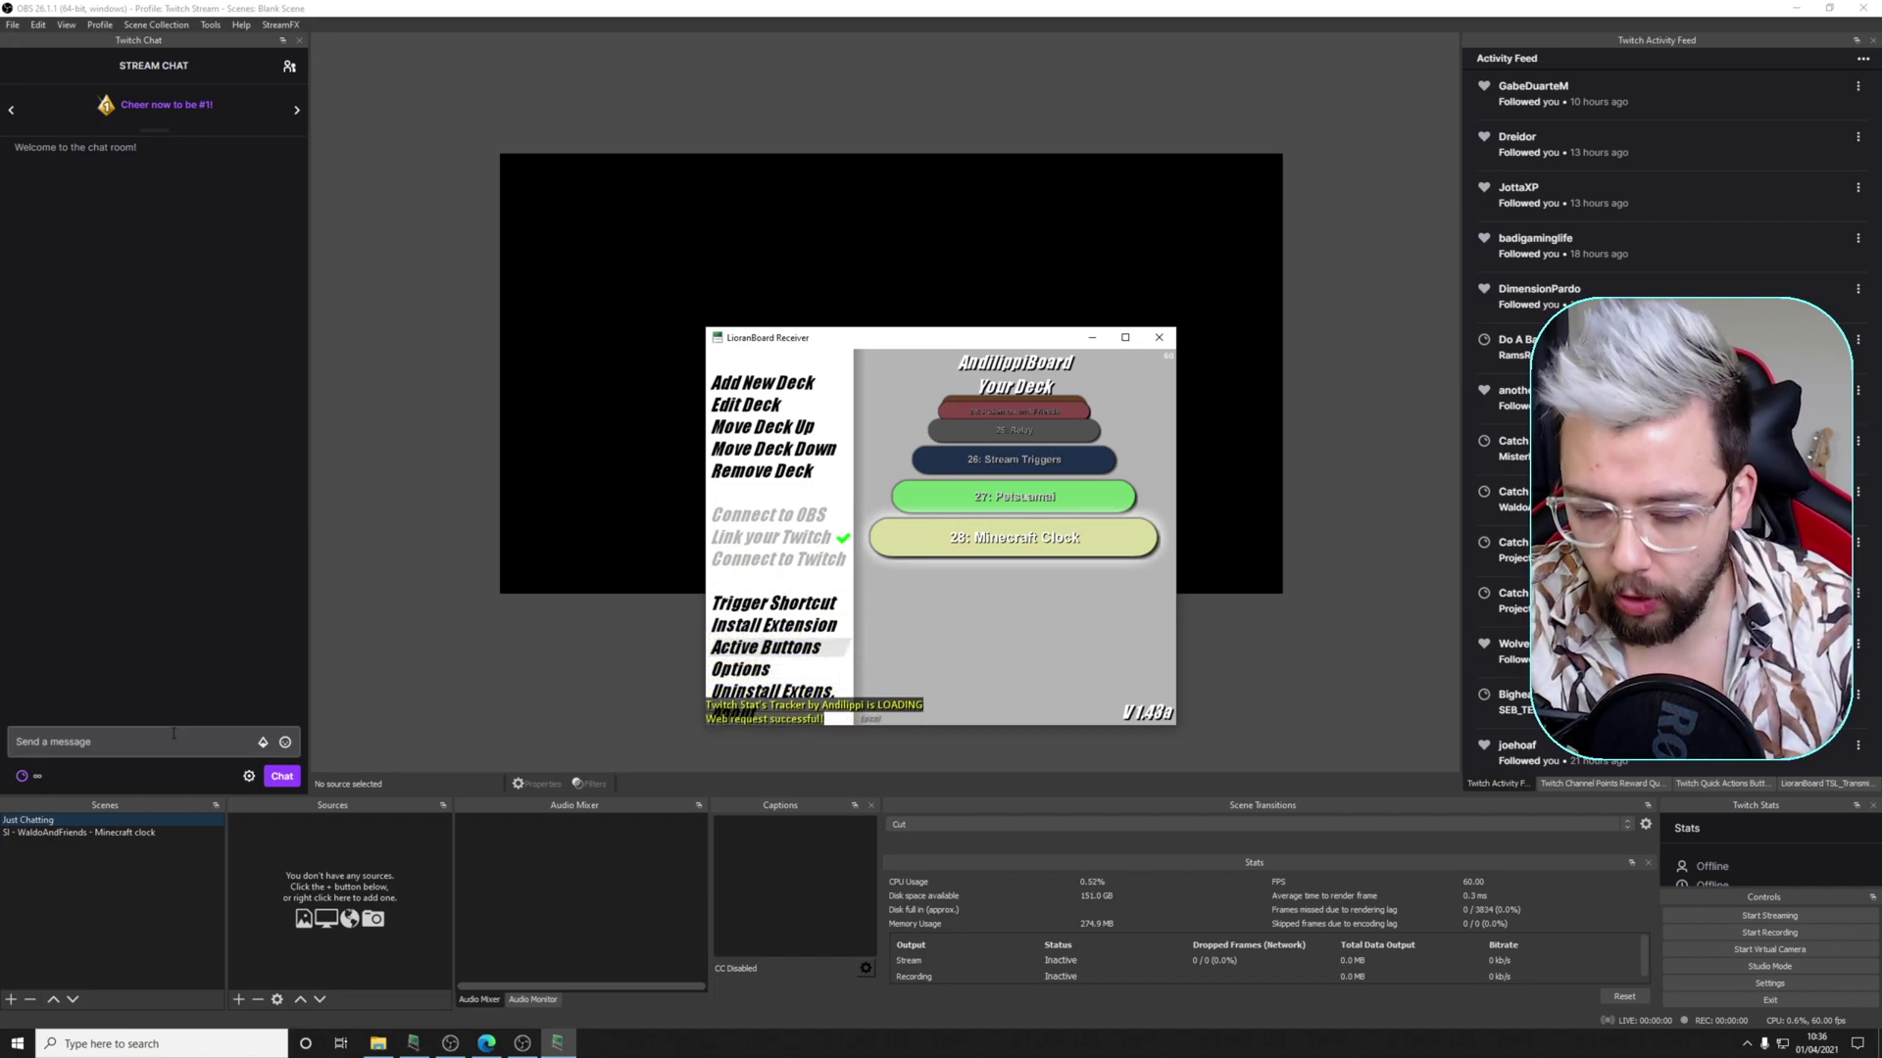
- Show the Minecraft clock scene in OBS, then review the Minecraft Clock deck's 6×5 button layout
{"action": "left_click", "coordinate": [62, 835]}
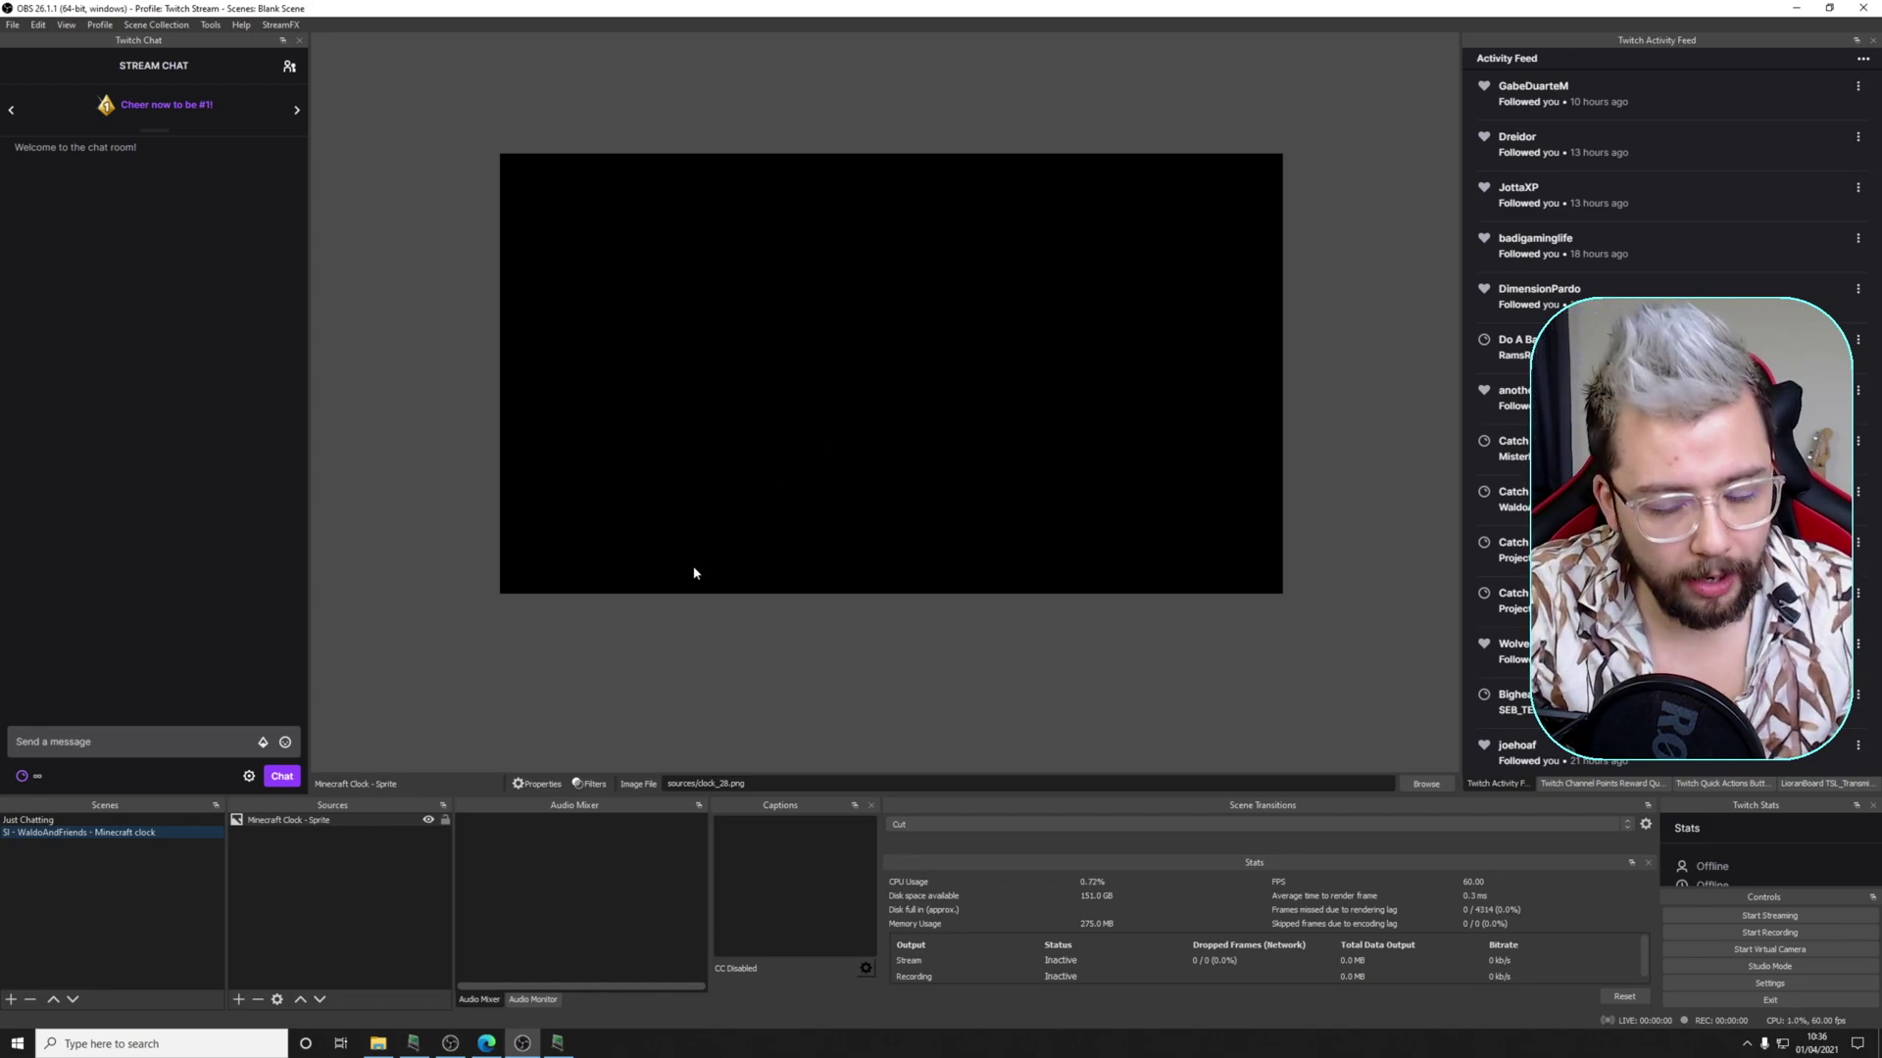
{"action": "left_click", "coordinate": [556, 1043]}
{"action": "double_click", "coordinate": [1014, 537]}
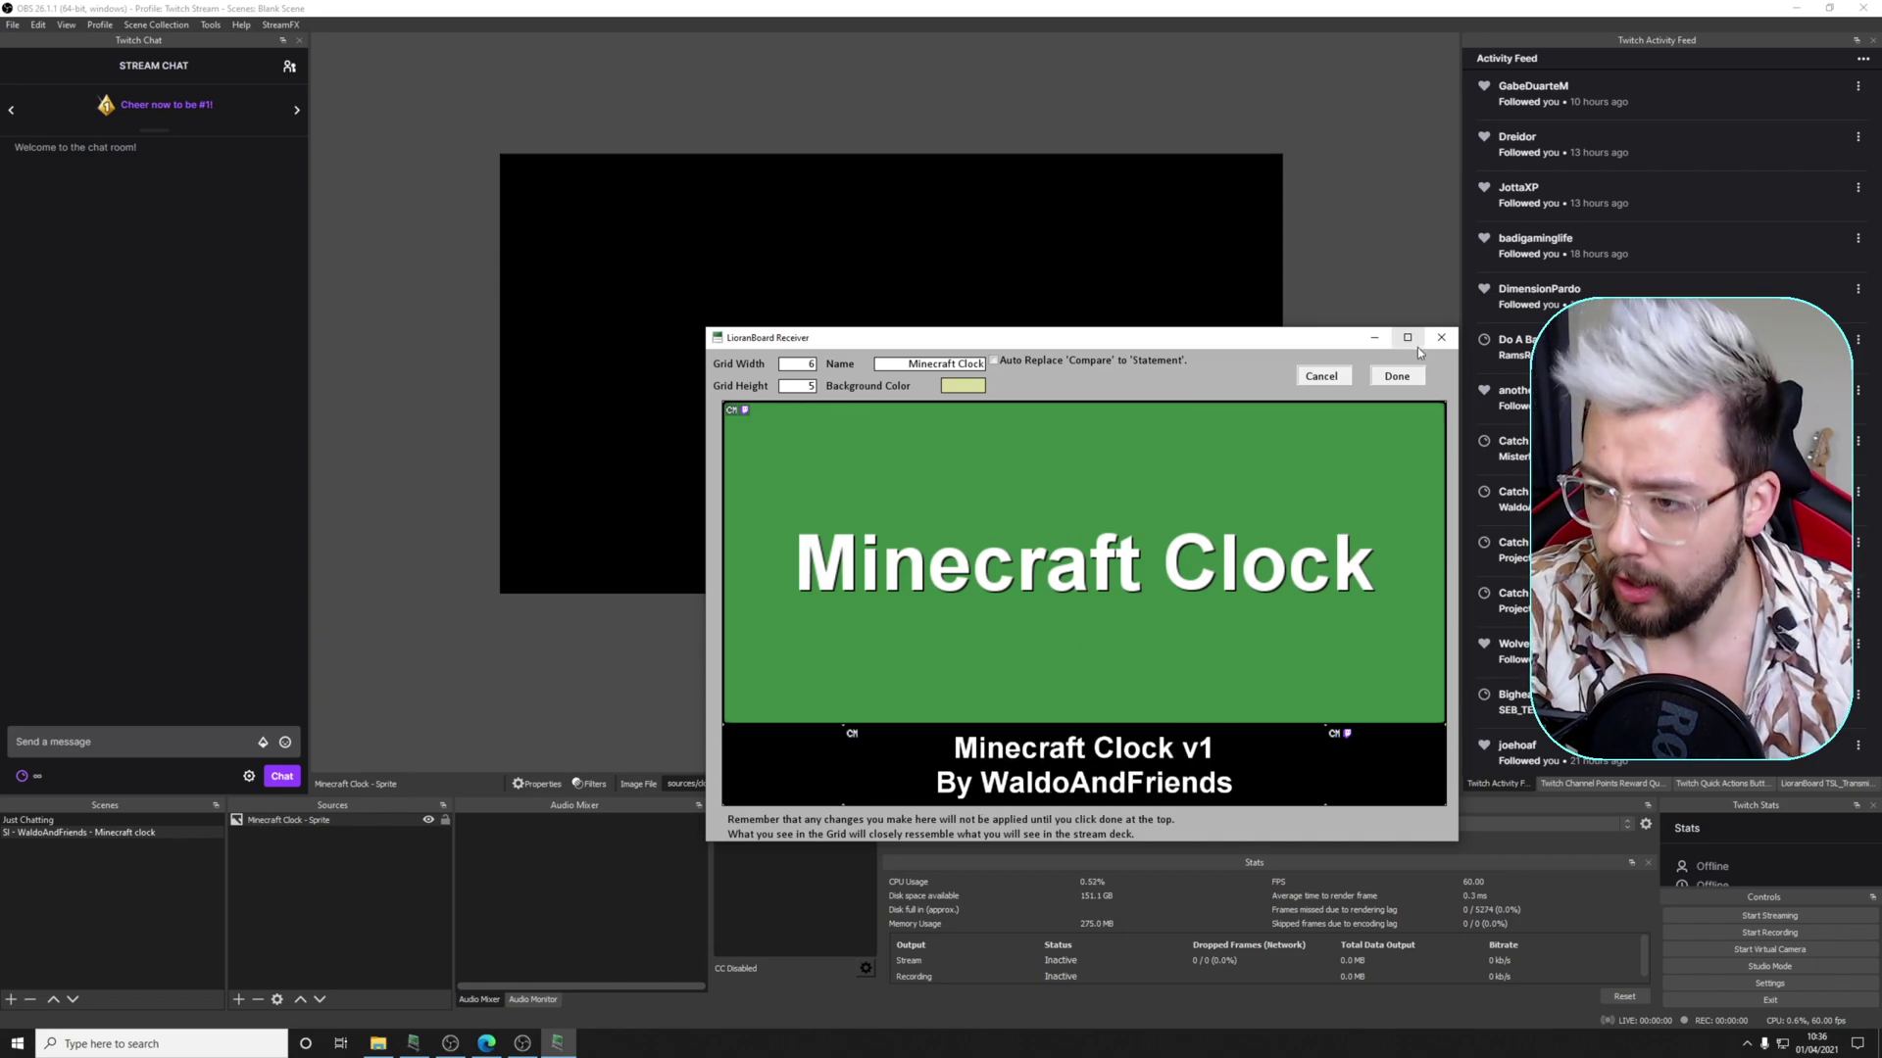
{"action": "left_click", "coordinate": [1396, 377]}
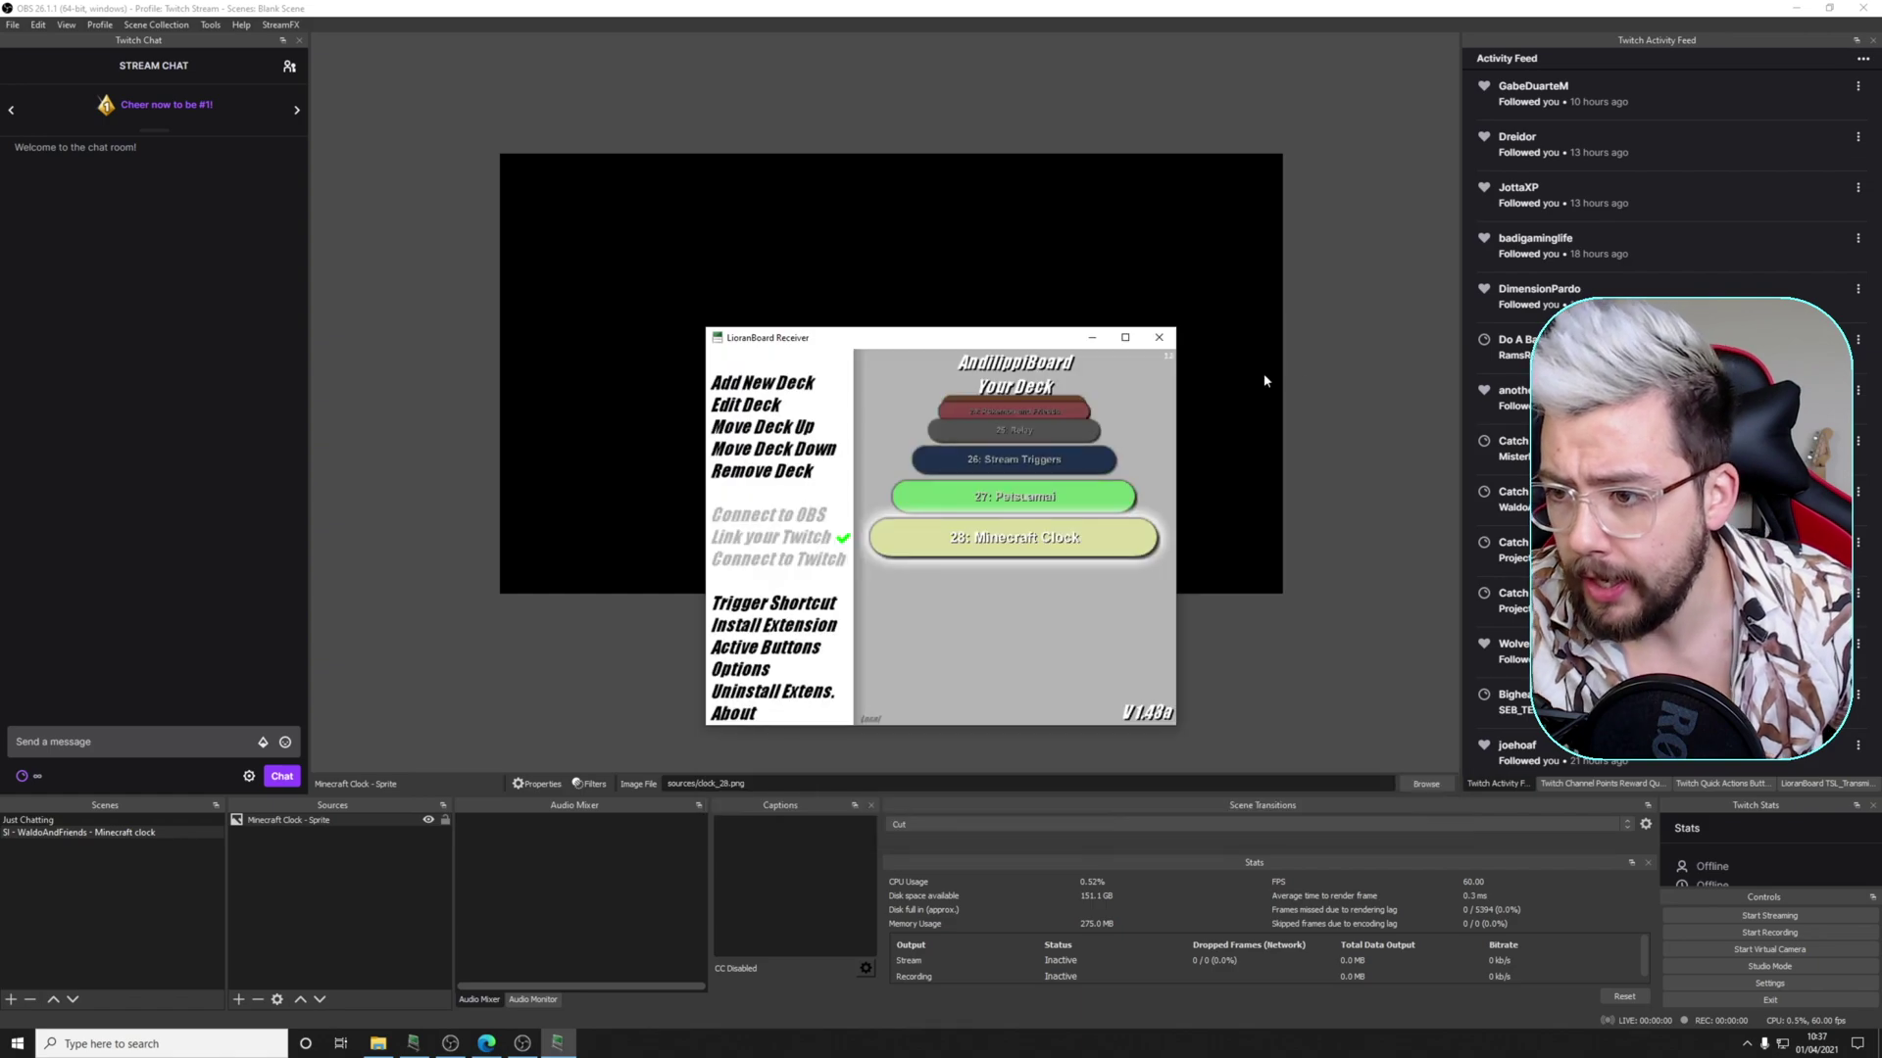
- Minimize LioranBoard Receiver and select the Just Chatting scene in OBS
{"action": "left_click", "coordinate": [1085, 337]}
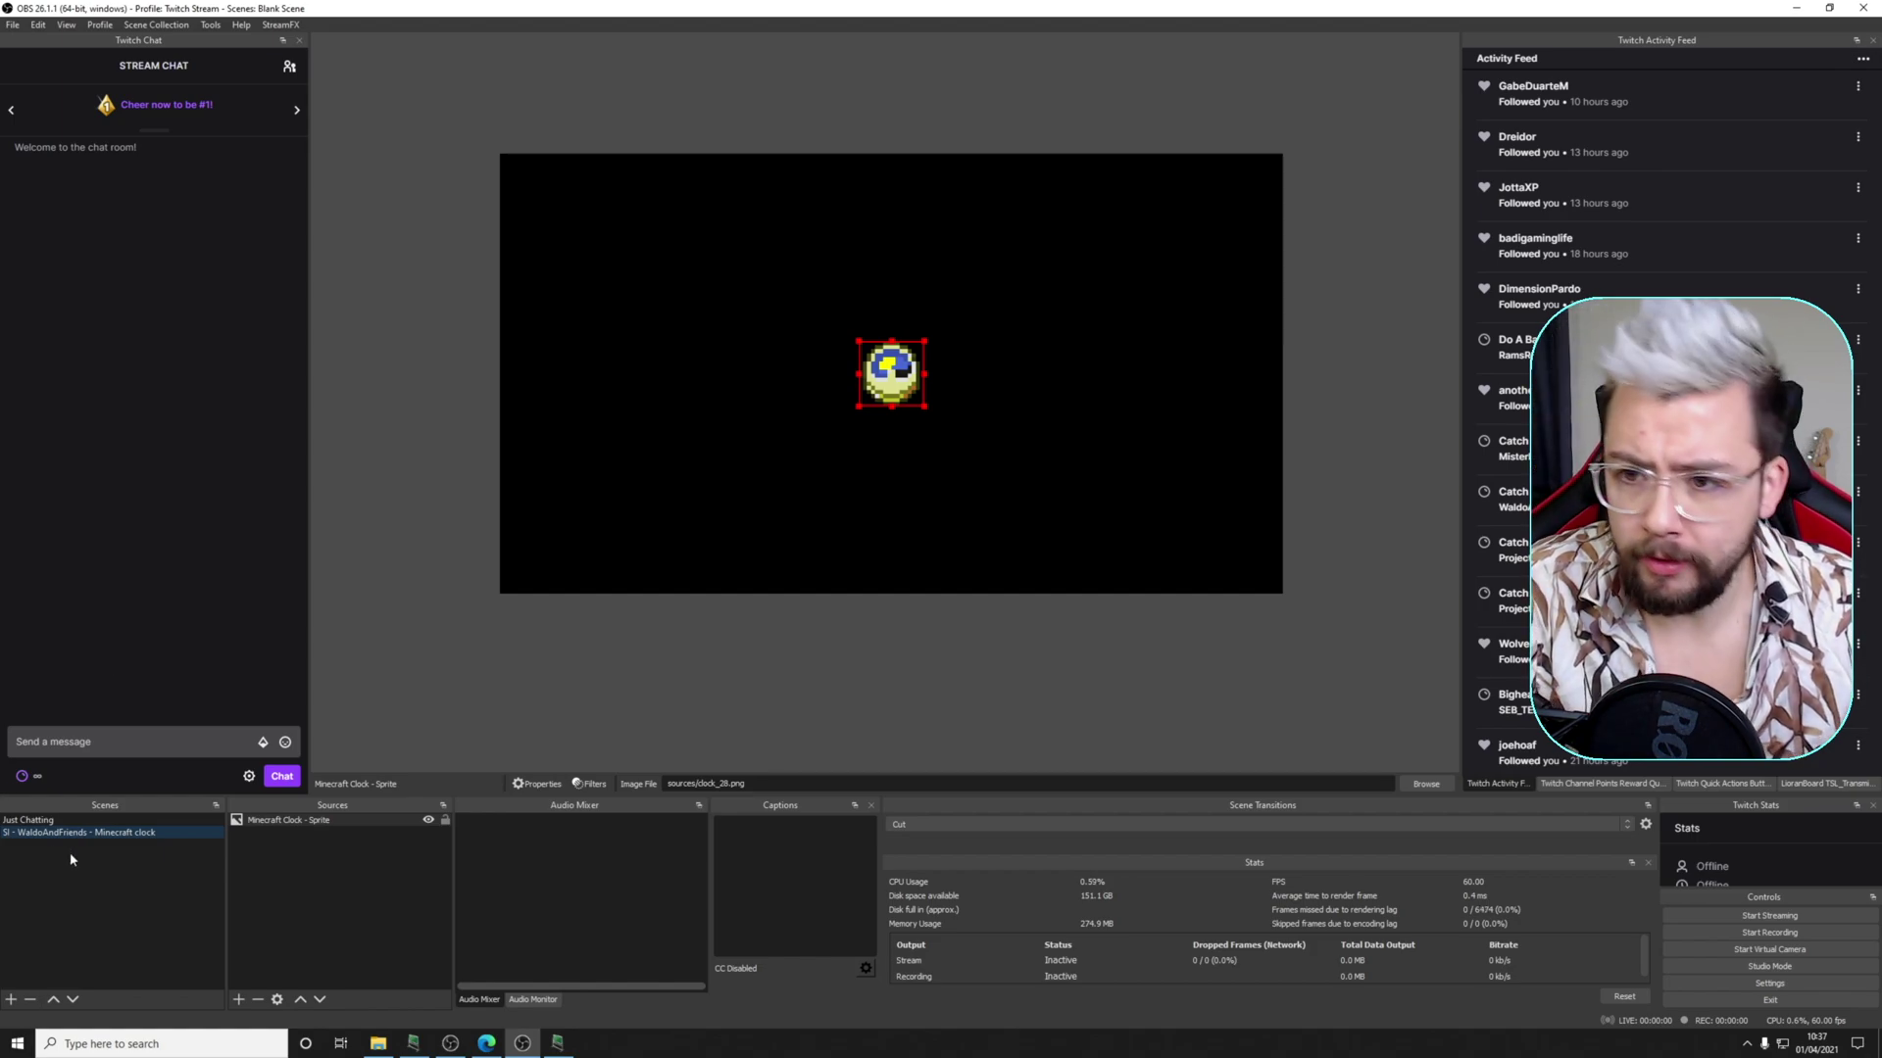
{"action": "left_click", "coordinate": [111, 822]}
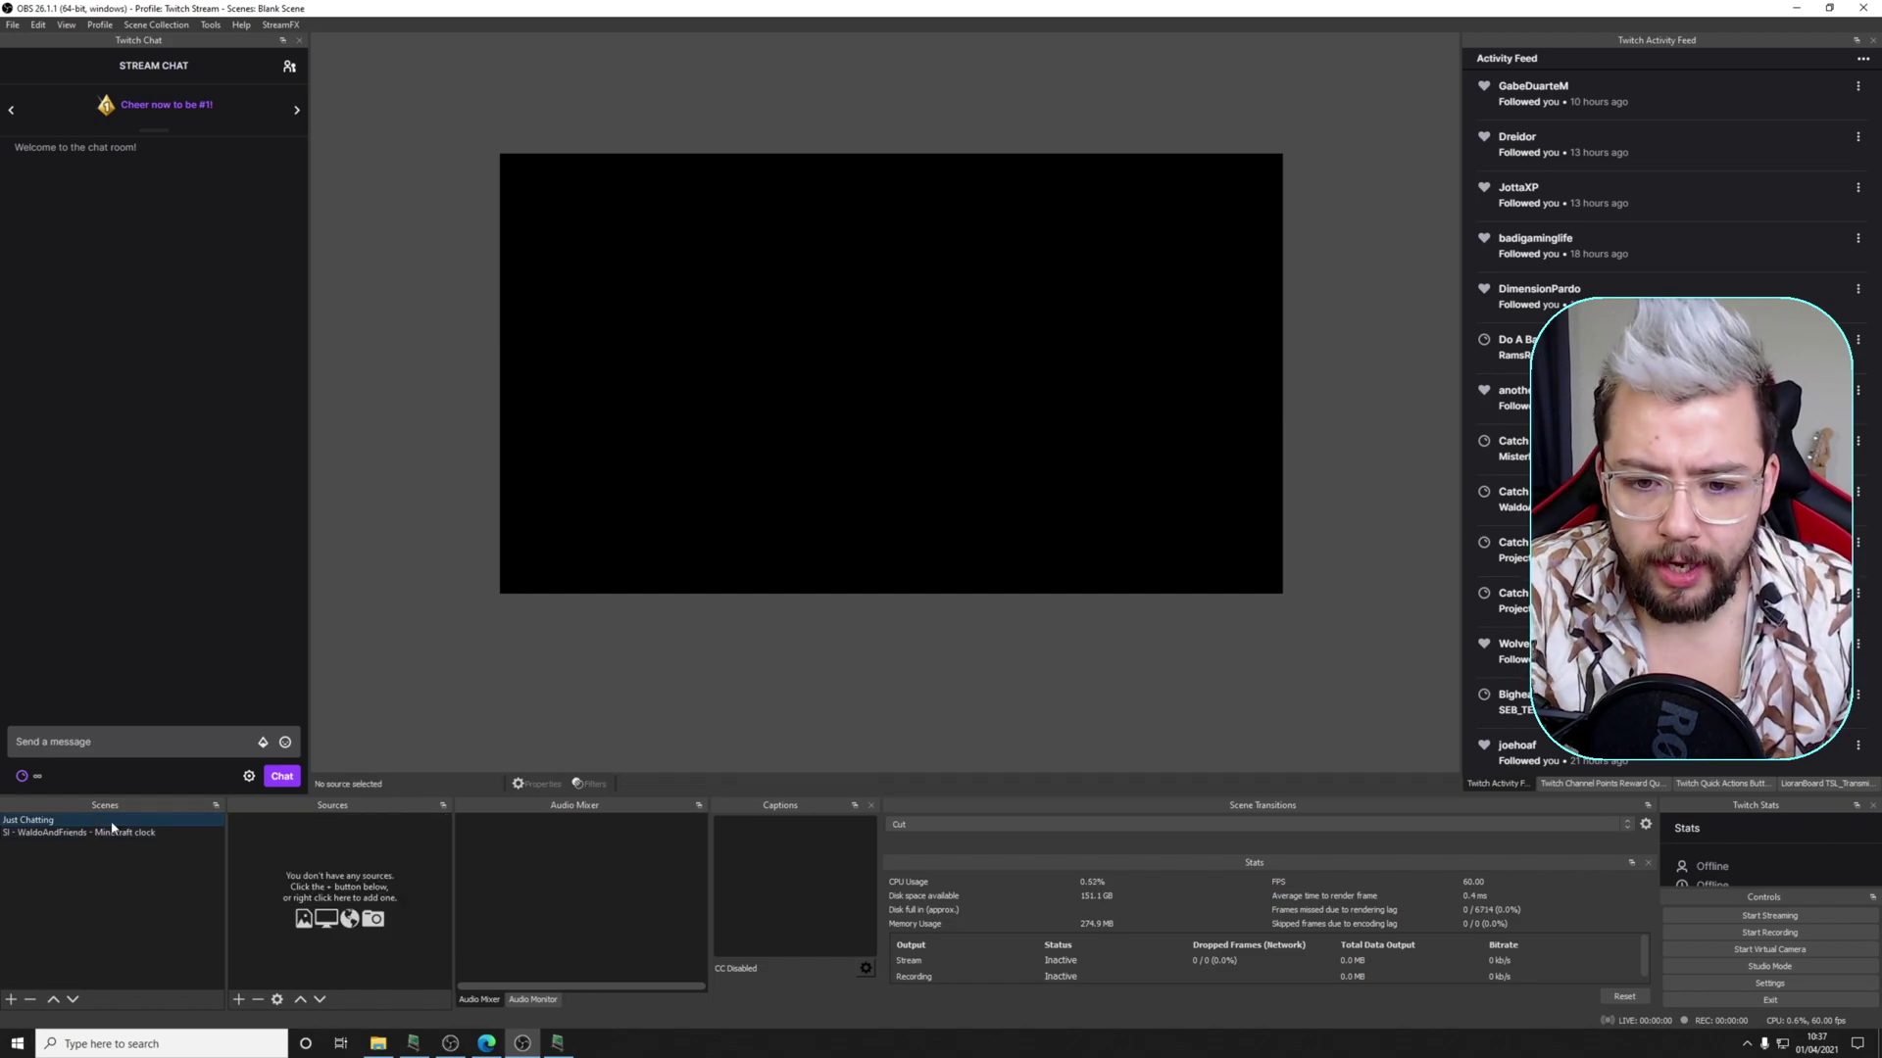
- Add a Video Capture Device source to Just Chatting with OBS Virtual Camera as its device
{"action": "left_click", "coordinate": [240, 1000]}
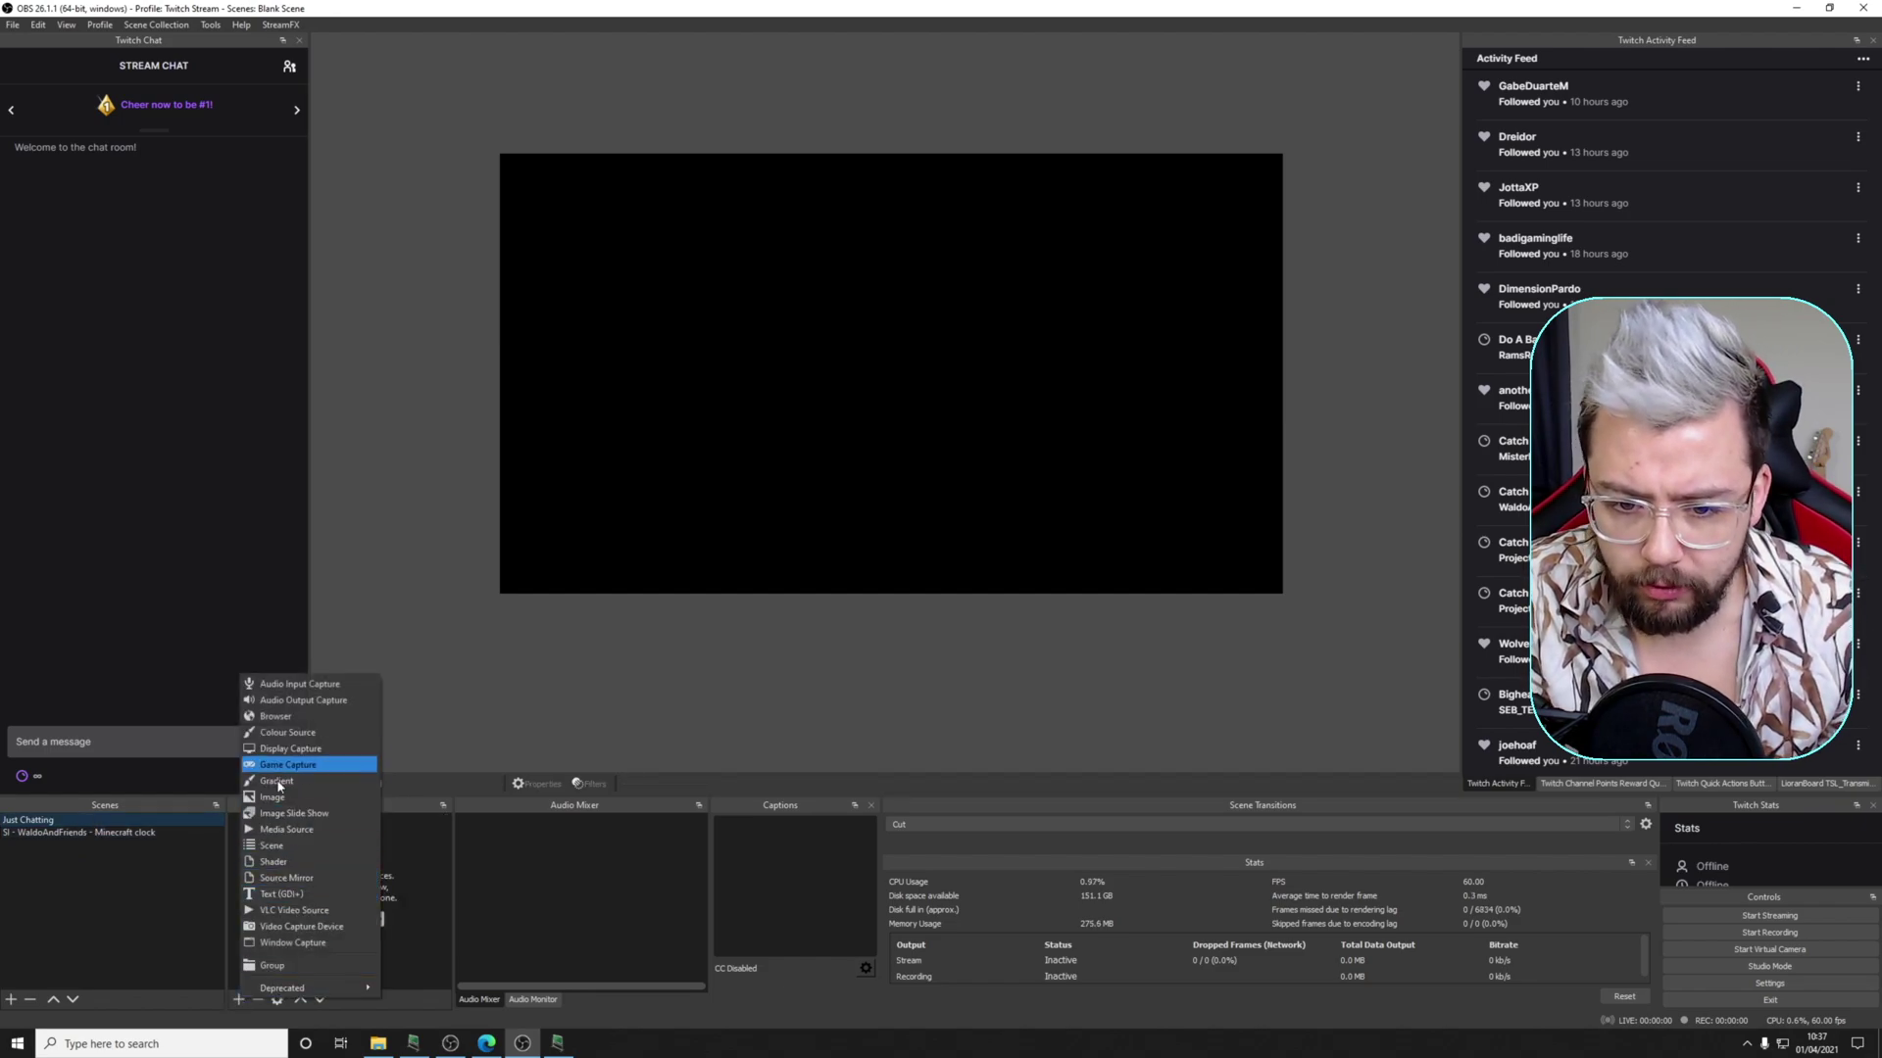
{"action": "left_click", "coordinate": [301, 927]}
{"action": "left_click", "coordinate": [997, 626]}
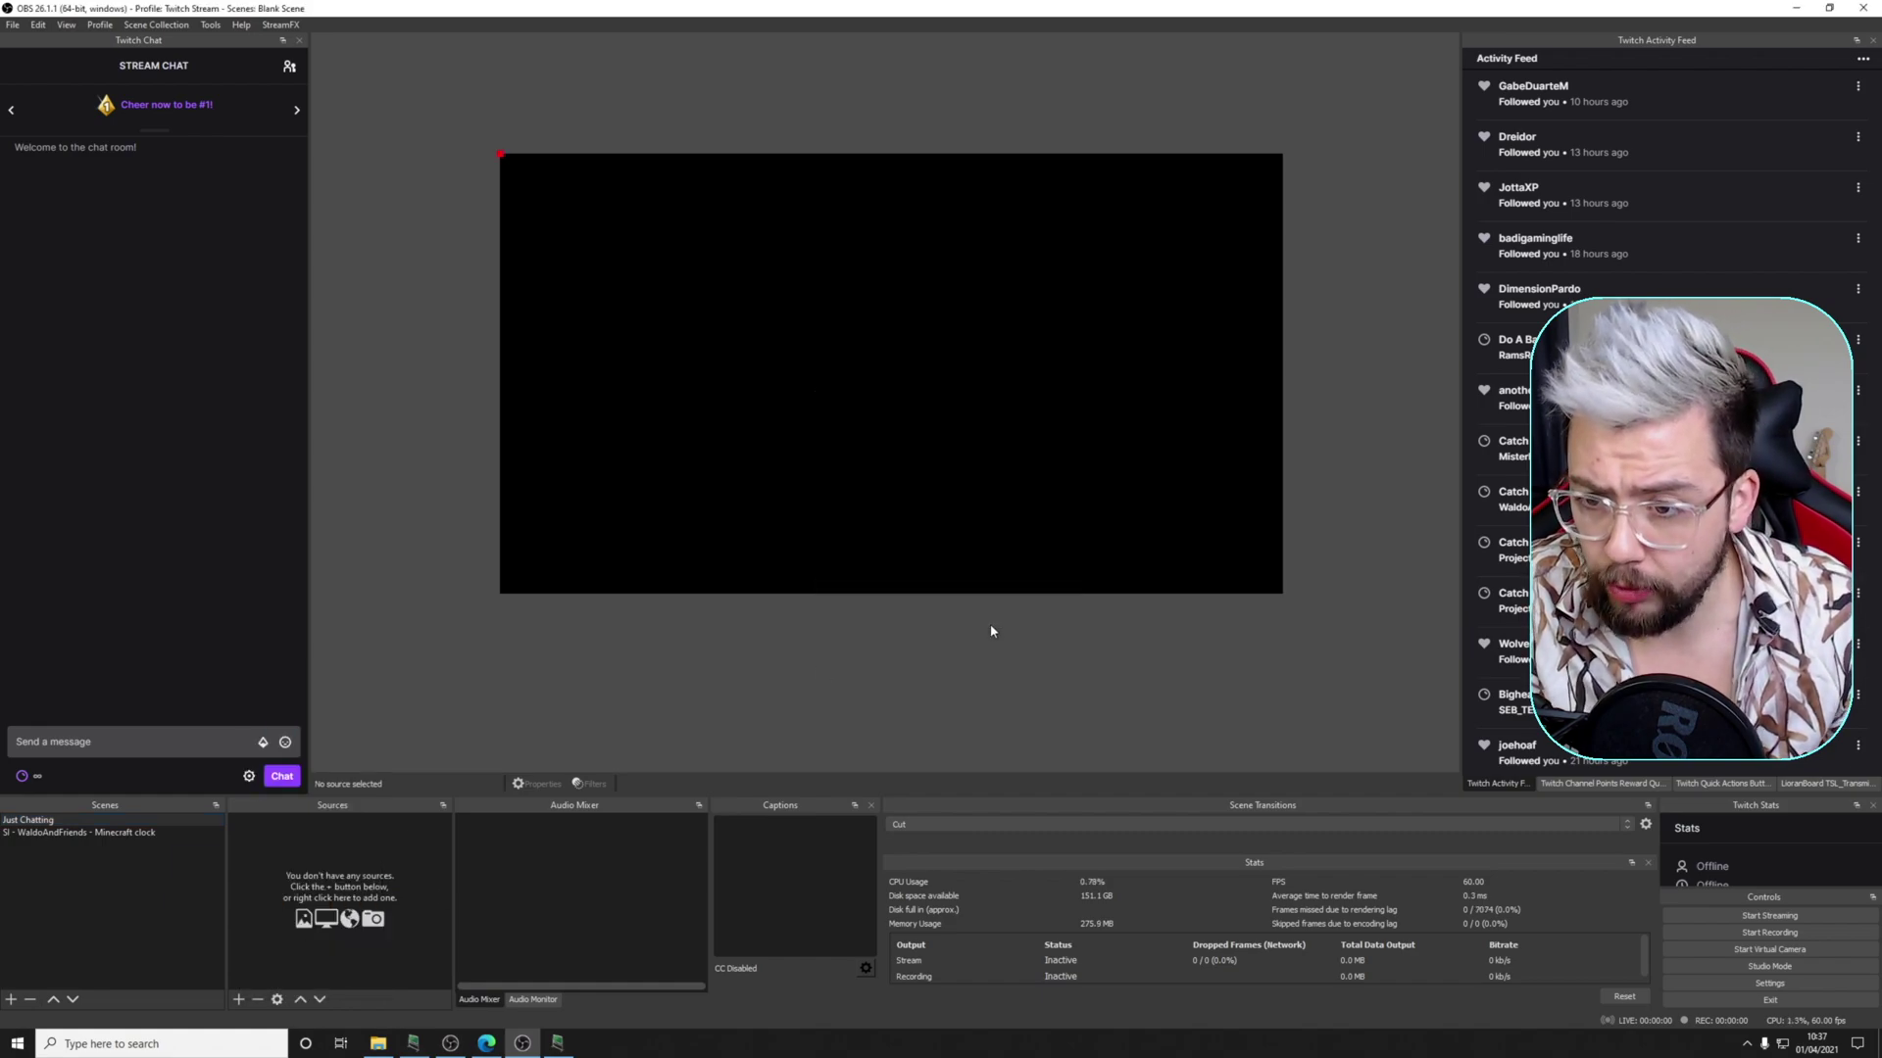
{"action": "left_click", "coordinate": [1104, 569]}
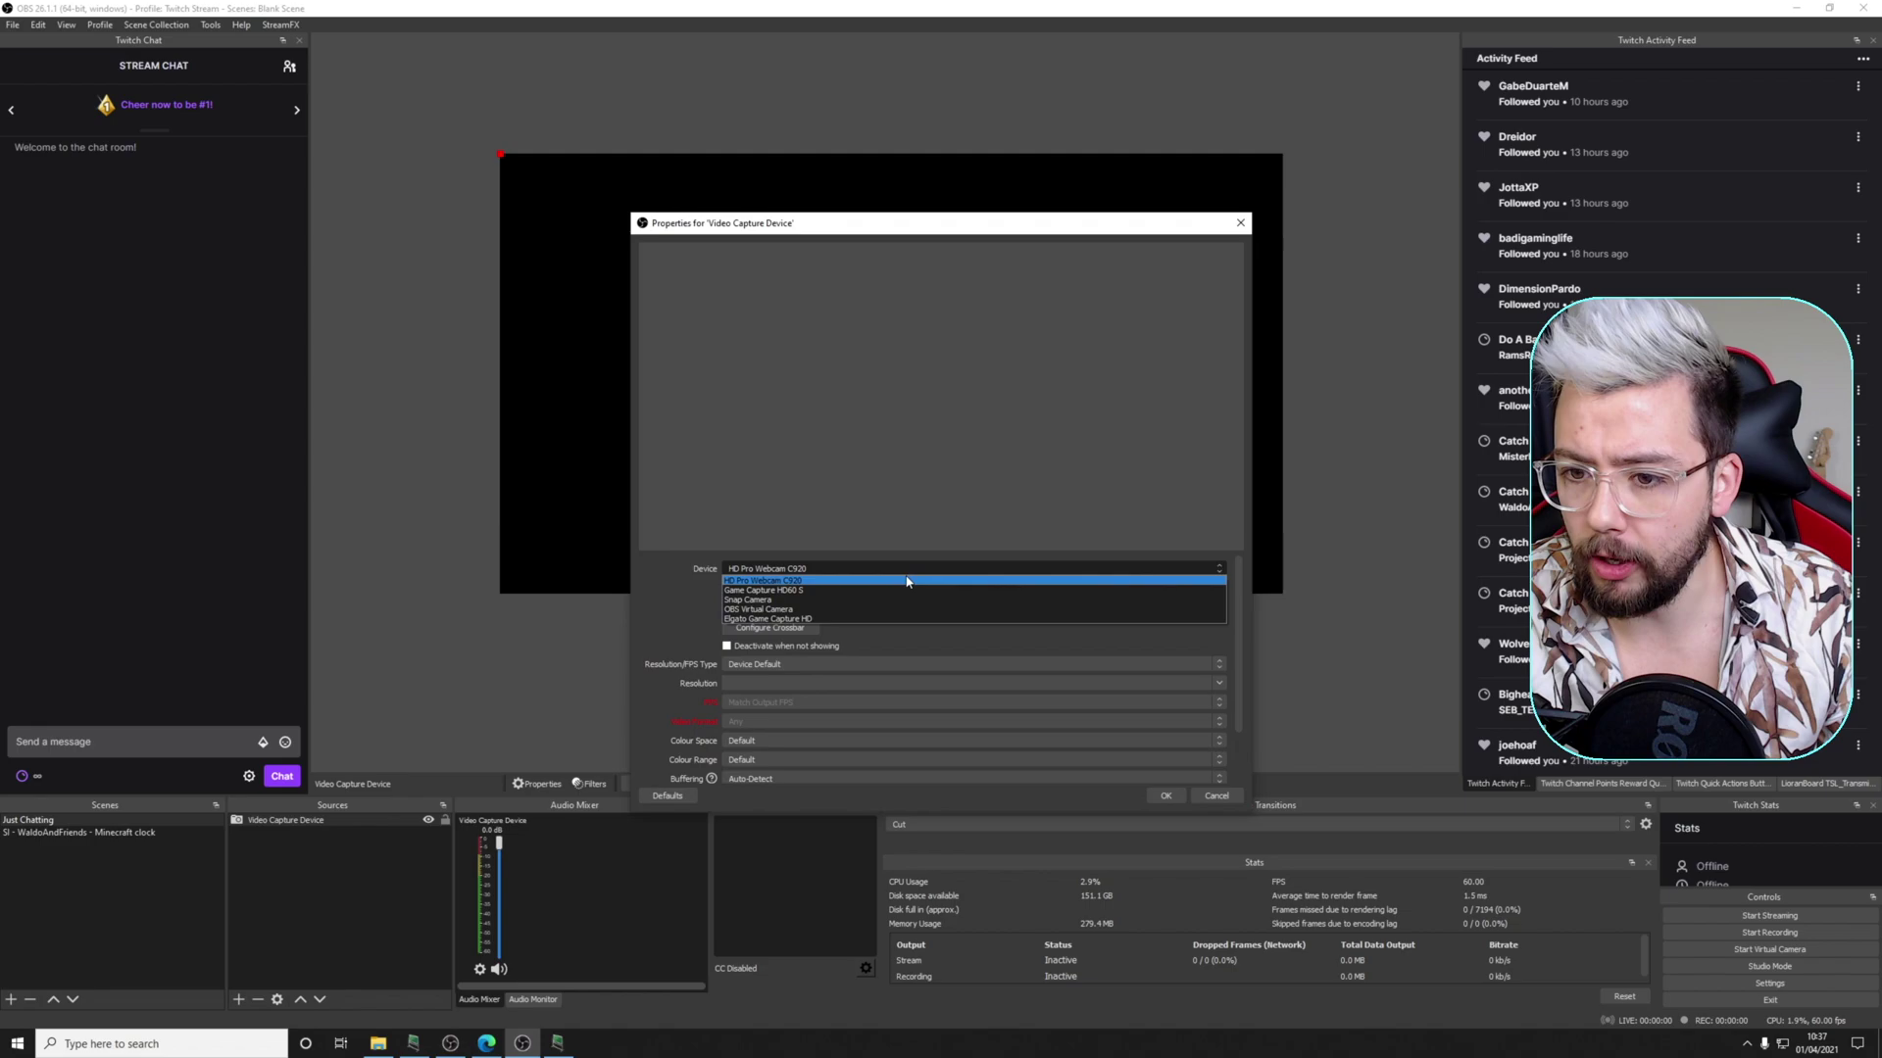
{"action": "left_click", "coordinate": [787, 609]}
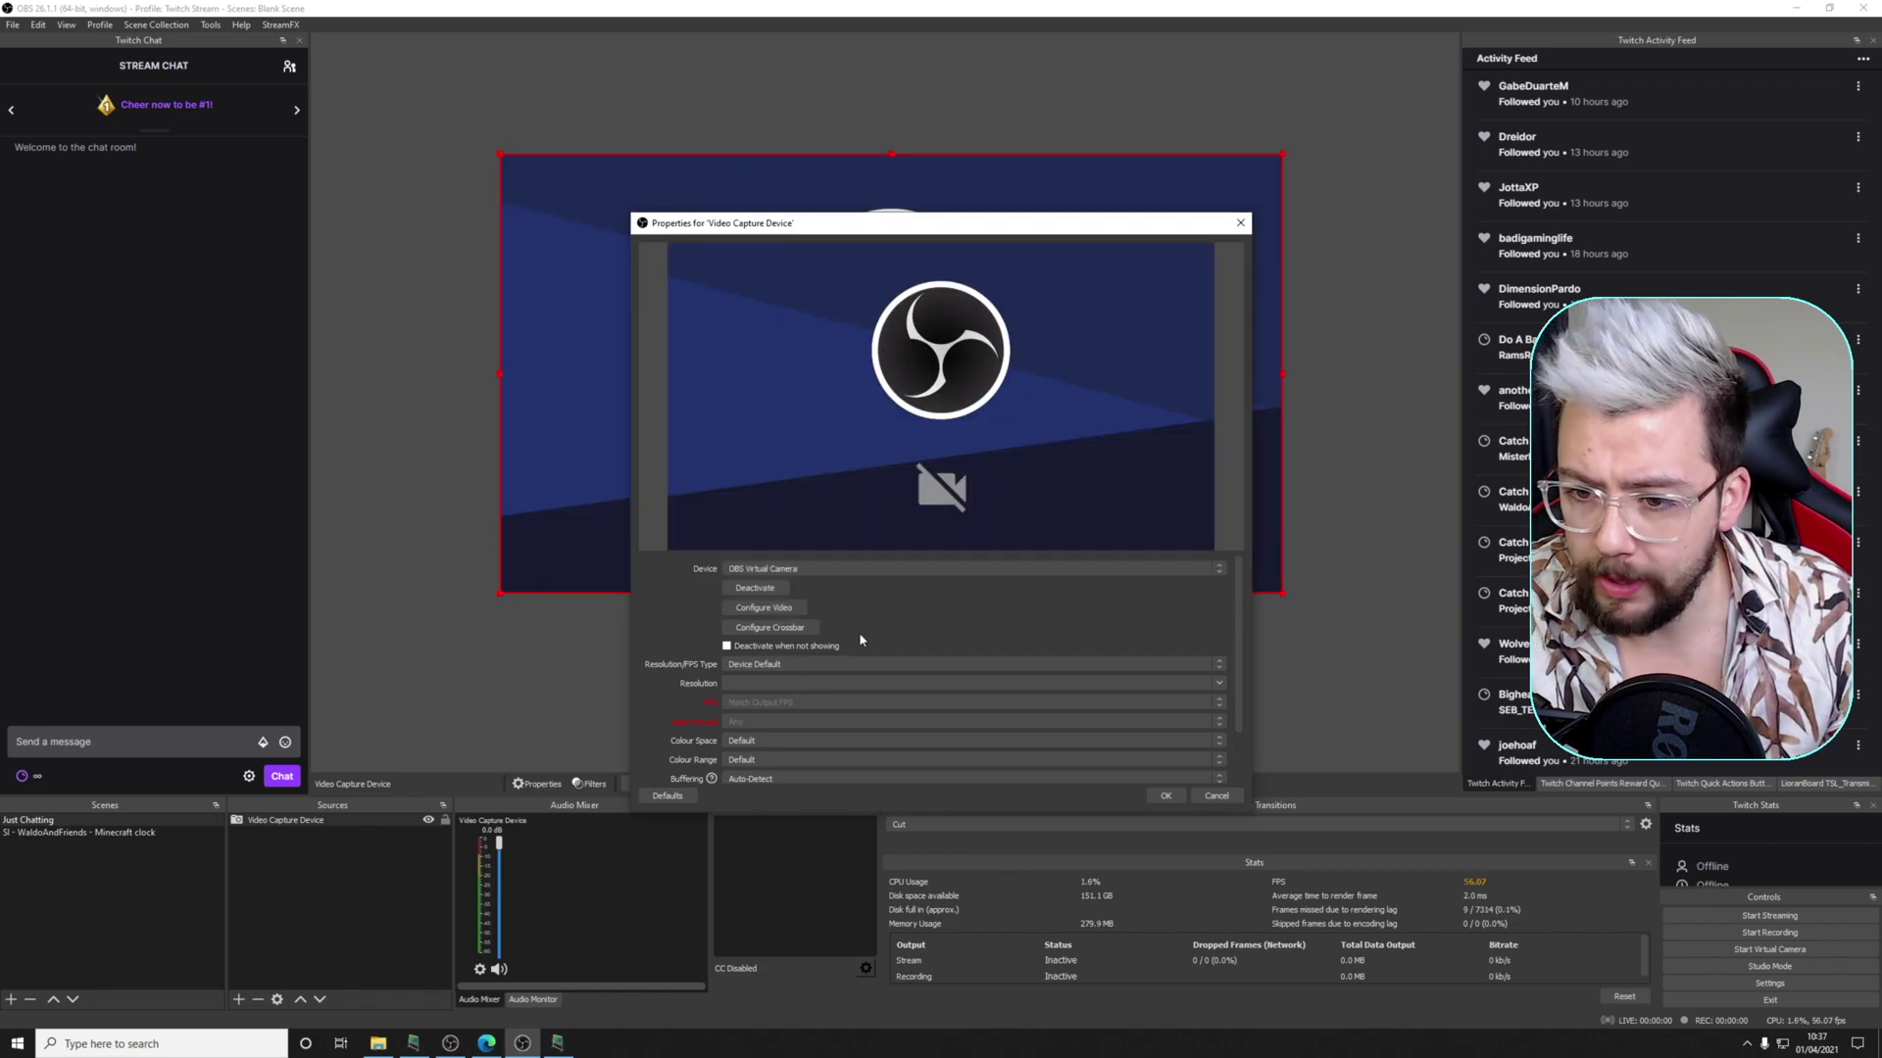
{"action": "left_click", "coordinate": [1165, 795]}
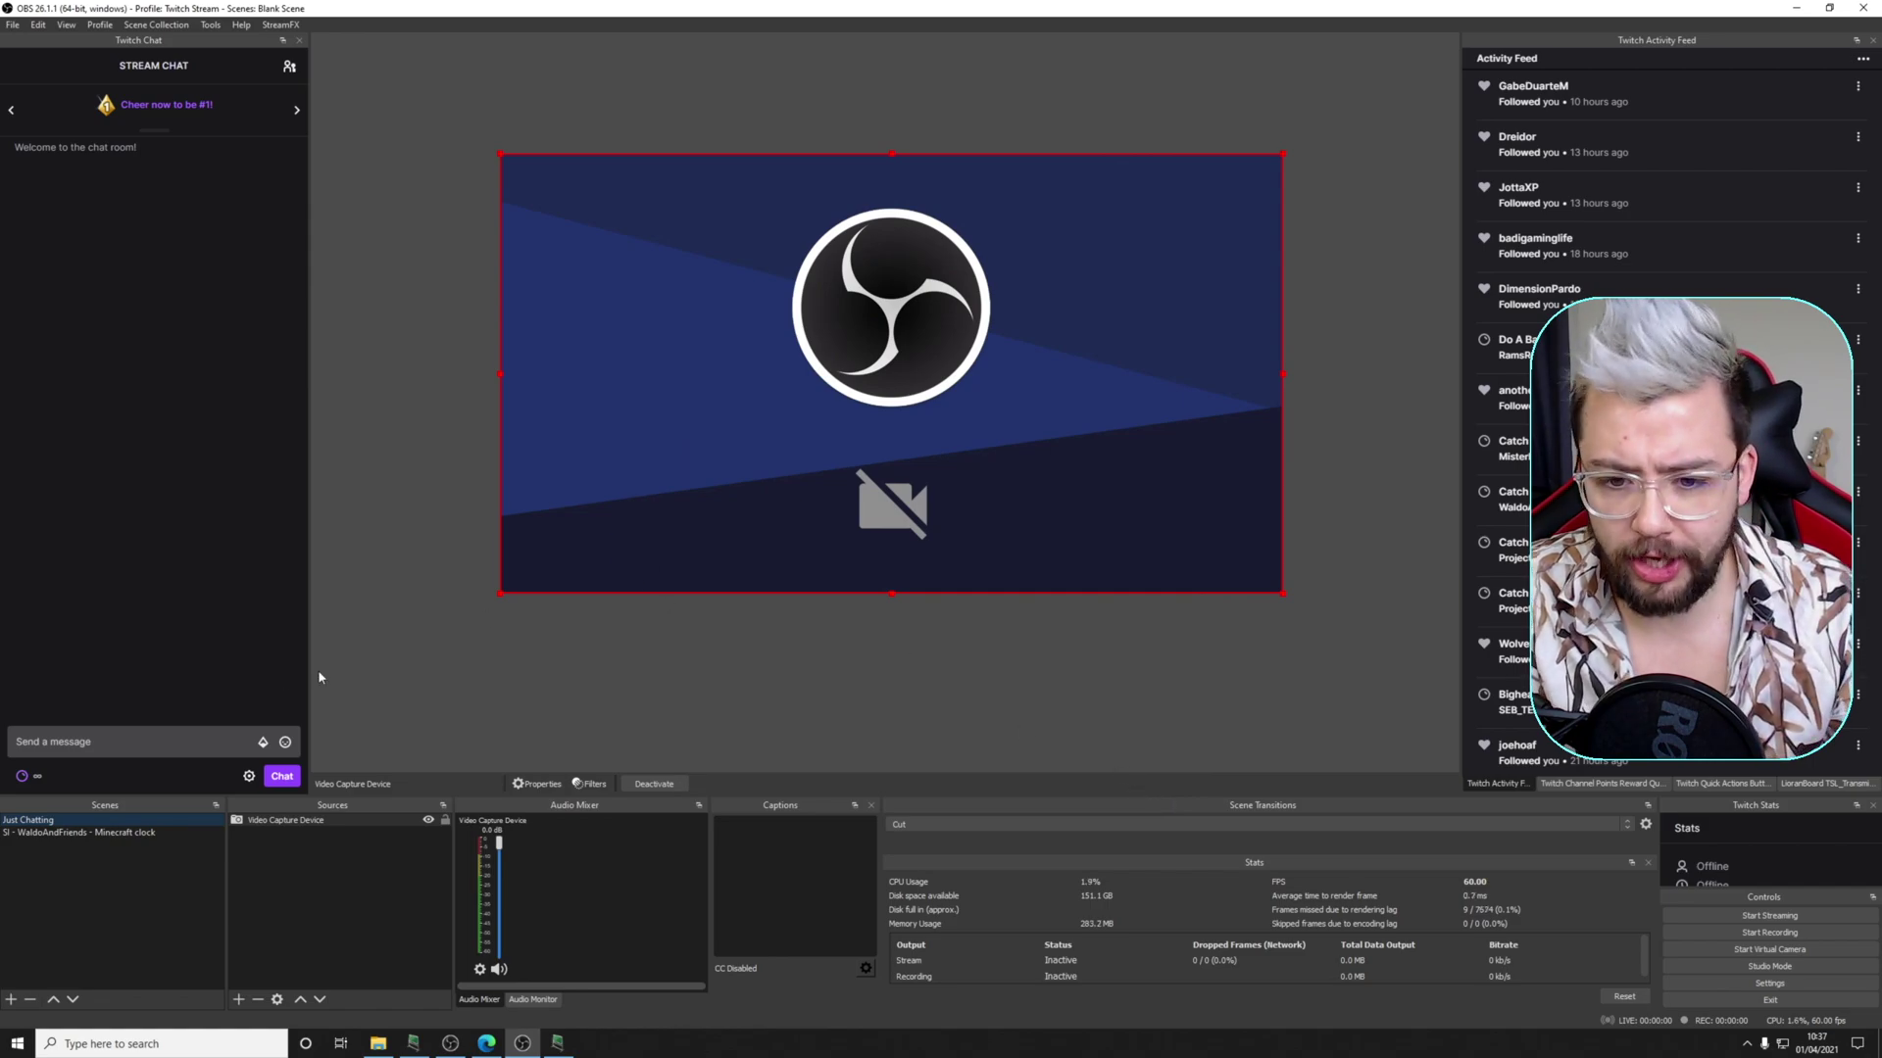
- Add the existing SI - WaldoAndFriends - Minecraft clock scene as a source
{"action": "left_click", "coordinate": [235, 1002]}
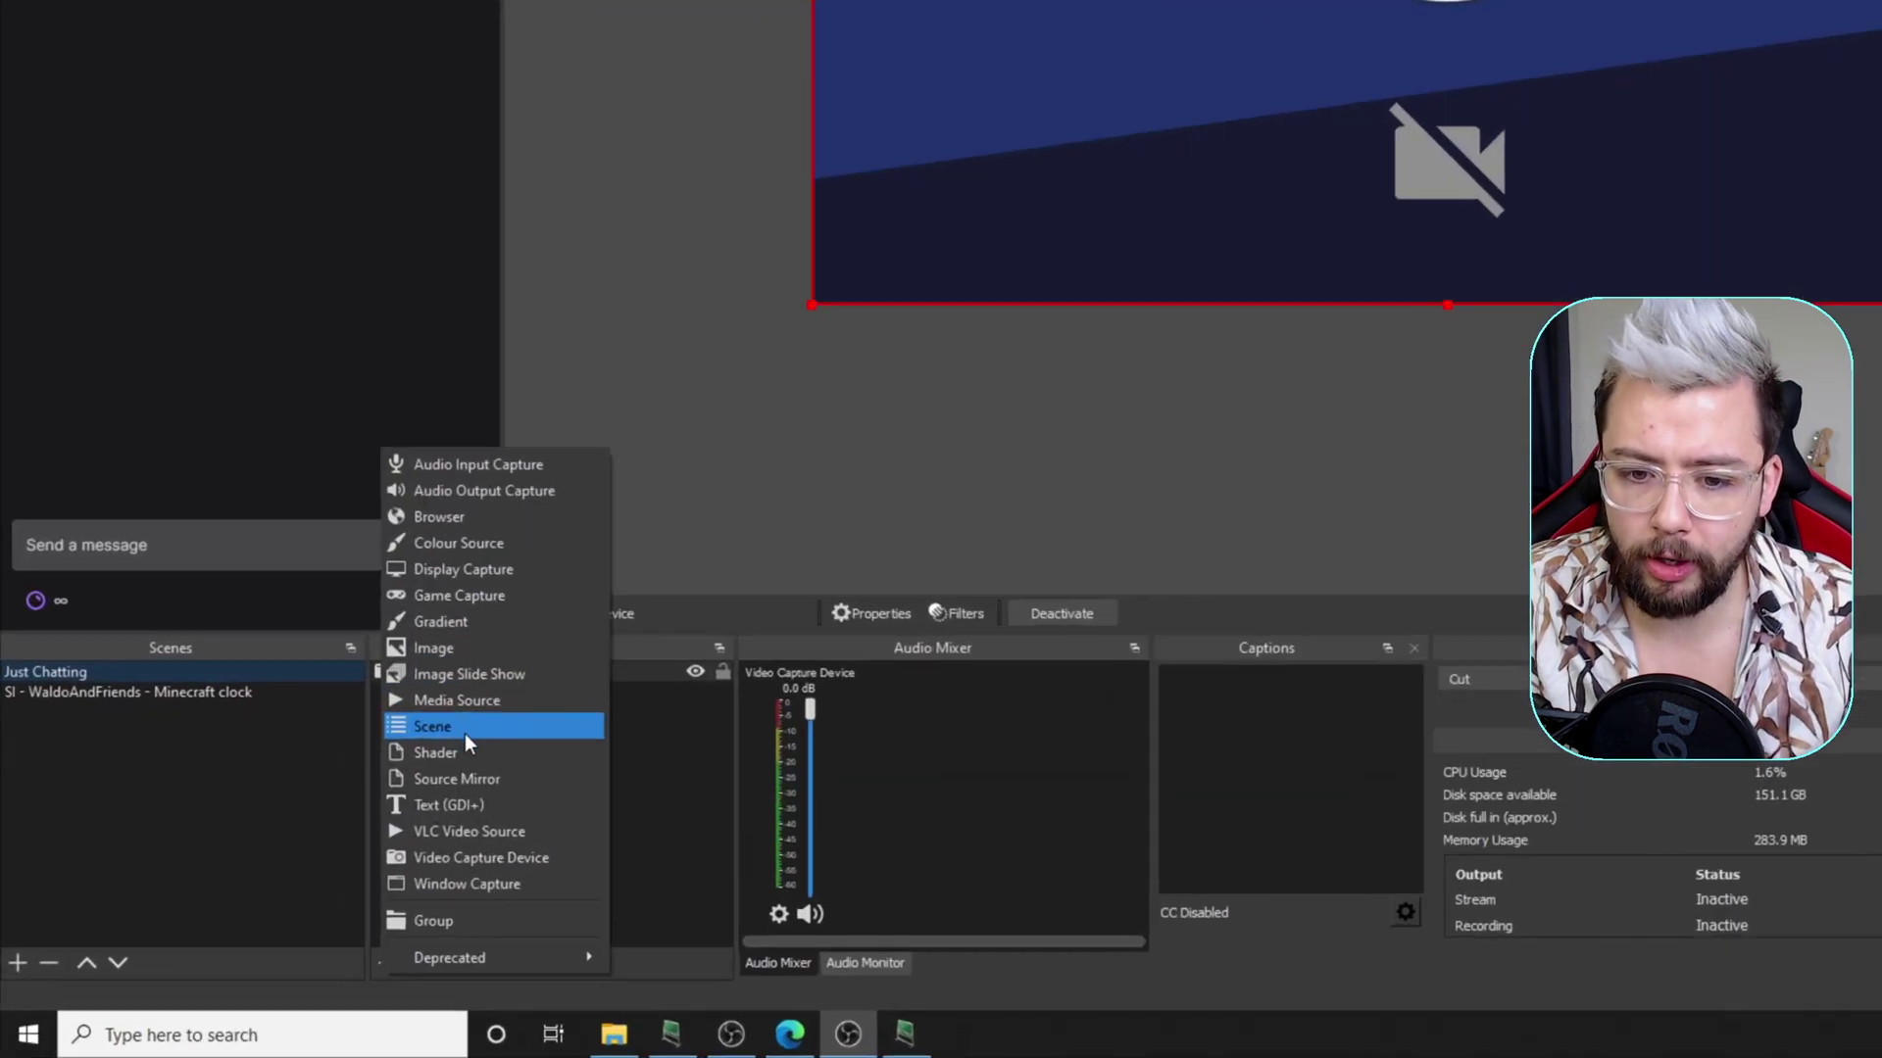
{"action": "left_click", "coordinate": [287, 857]}
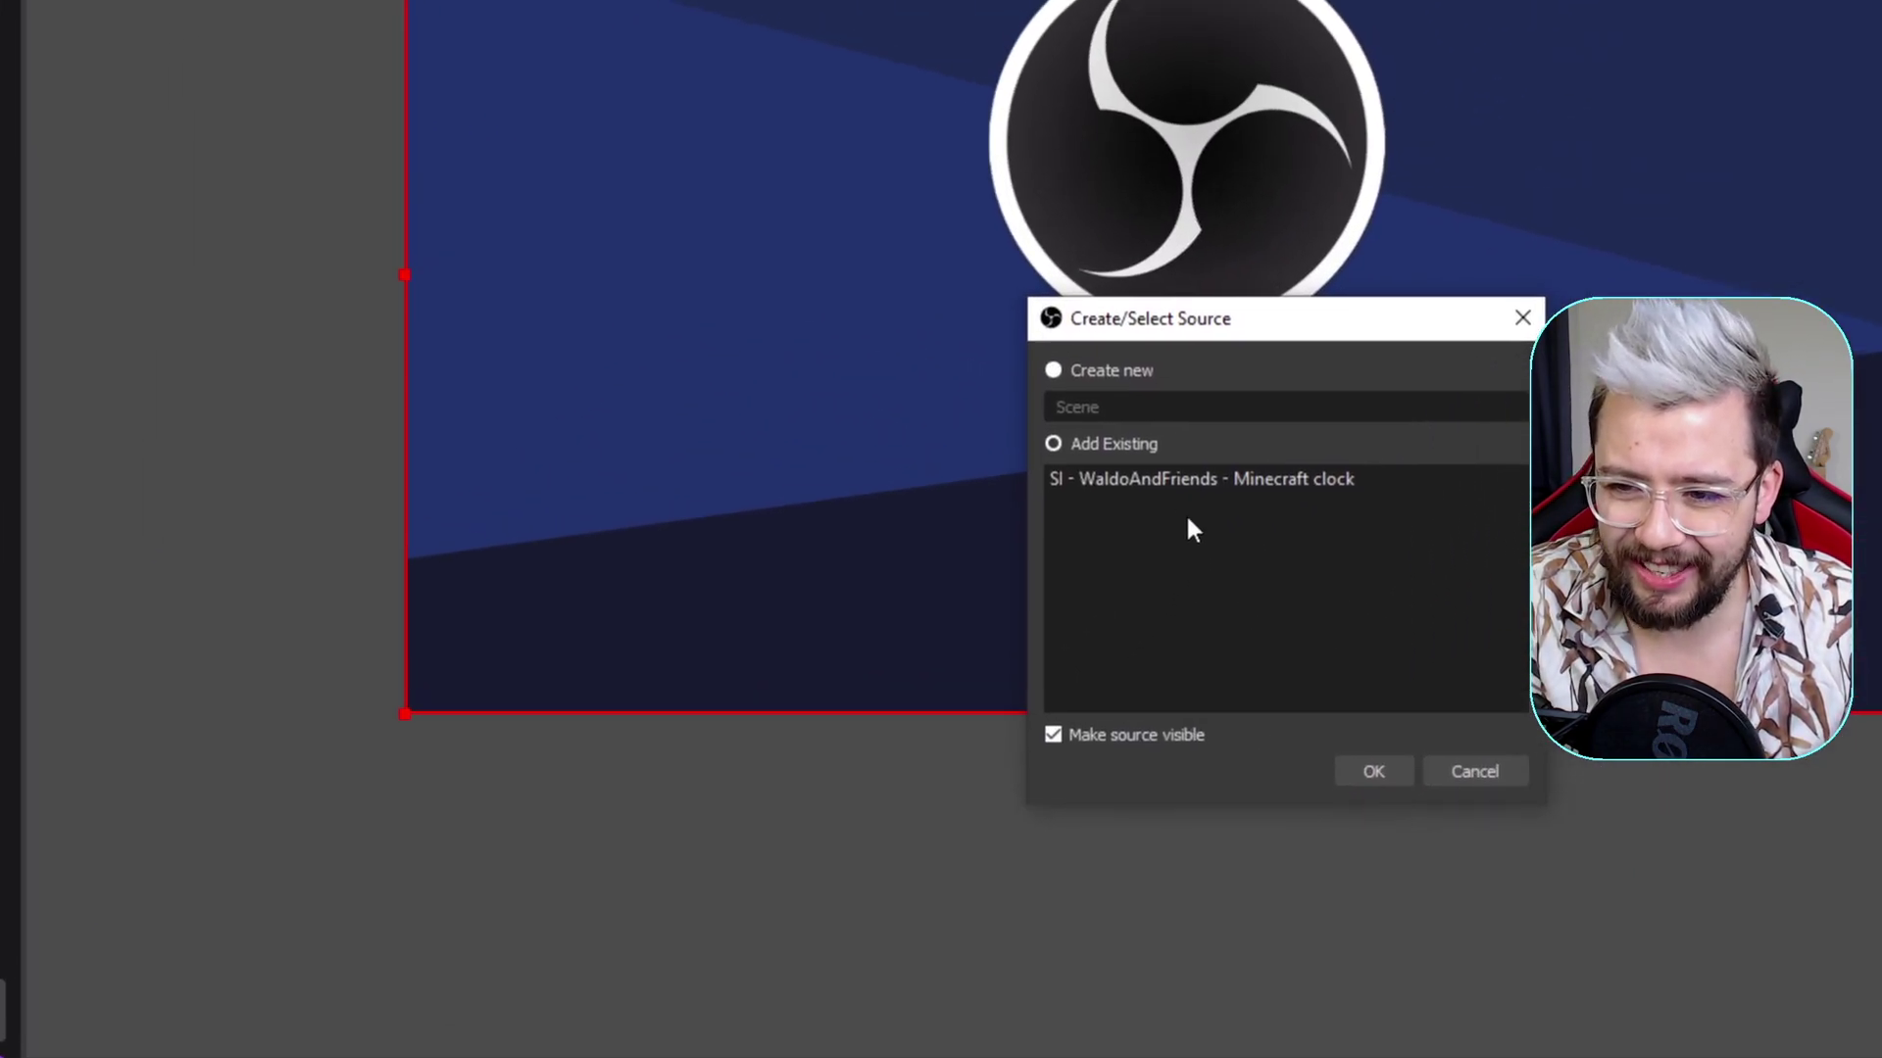
{"action": "left_click", "coordinate": [1292, 529]}
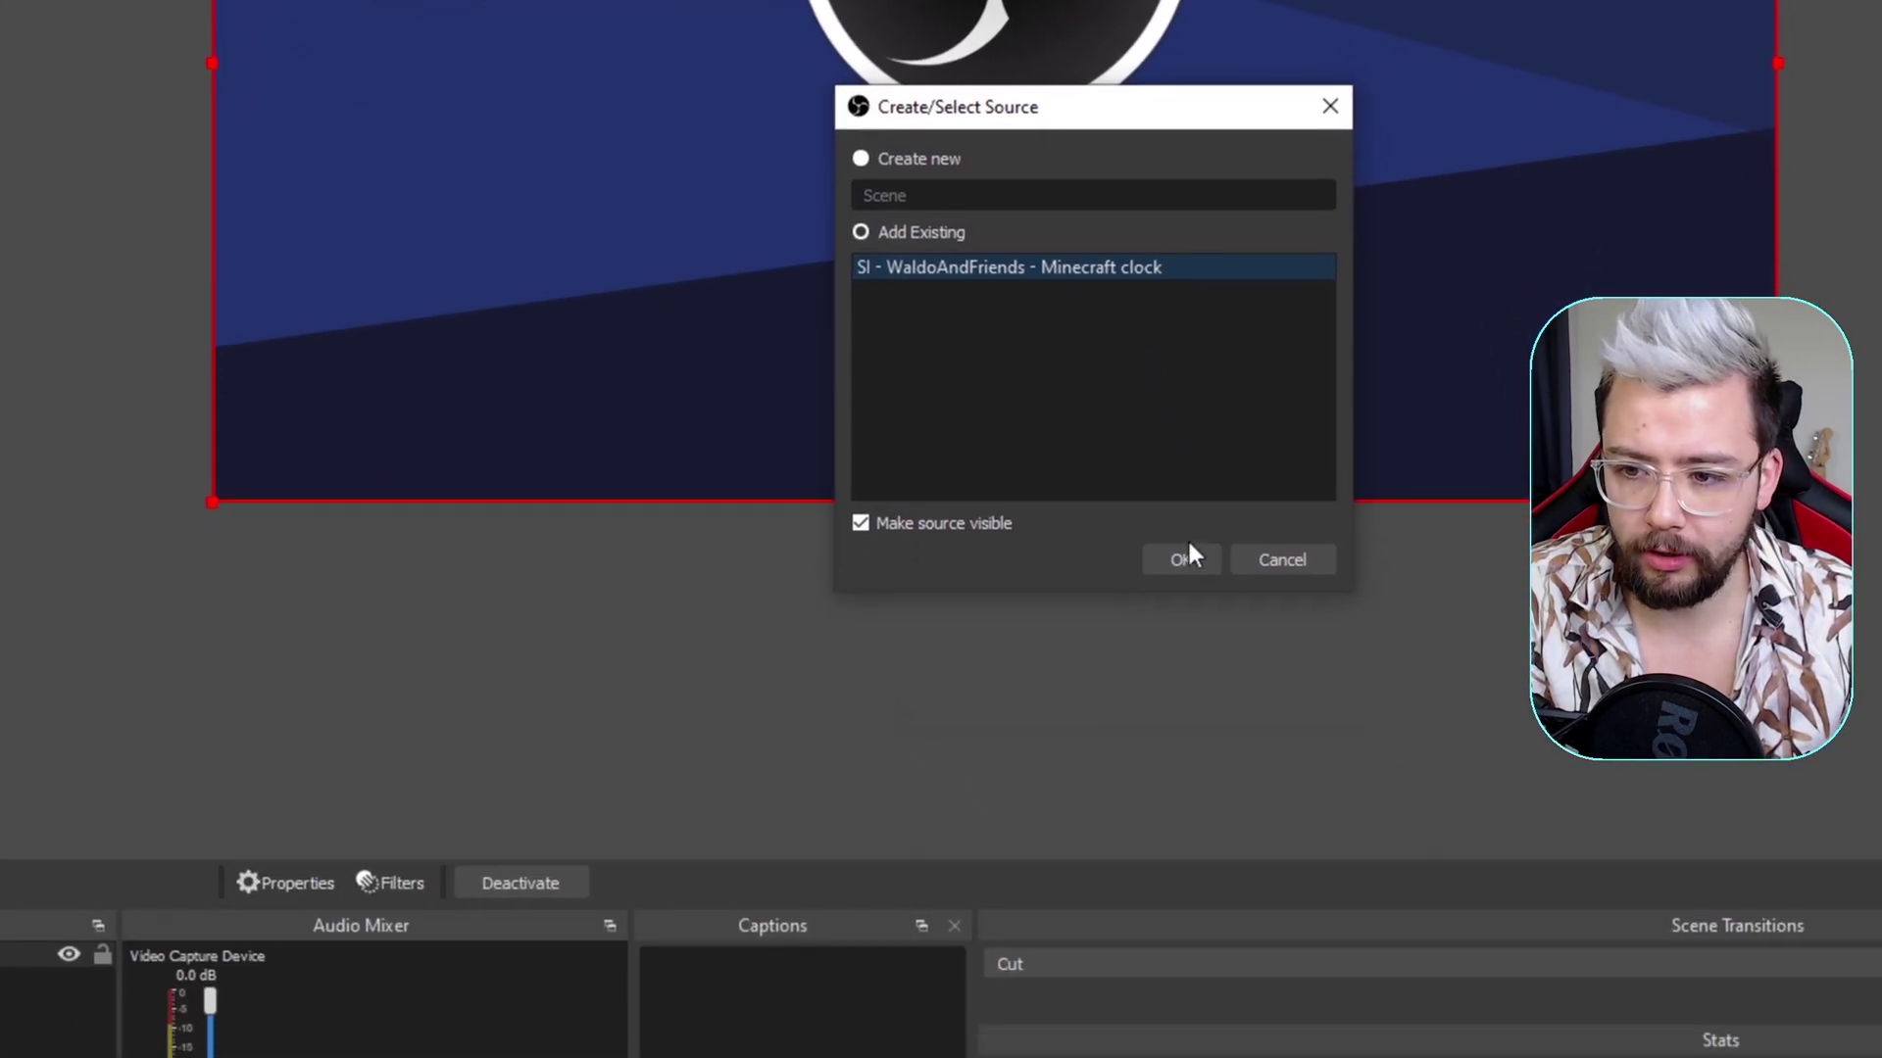
{"action": "left_click", "coordinate": [1231, 730]}
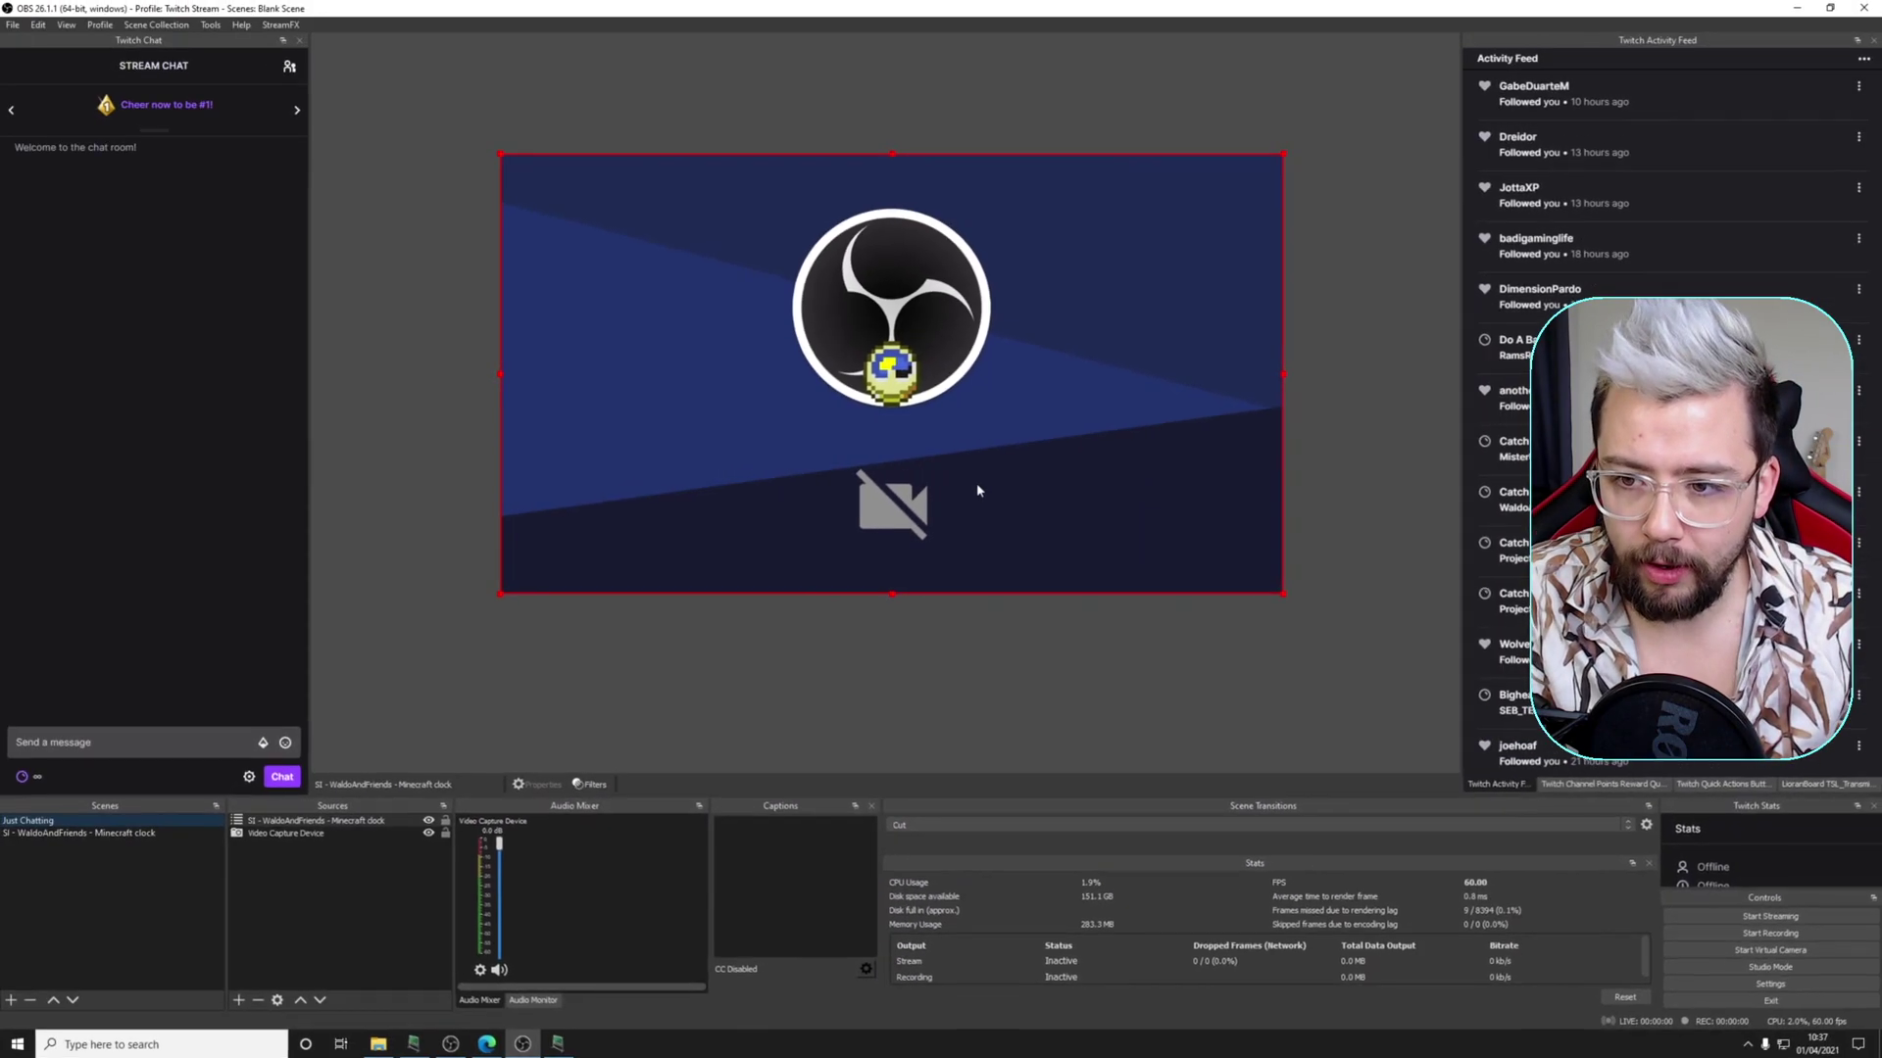
- Move the clock source to the canvas's top-left corner and resize it
{"action": "left_click_drag", "start_coordinate": [978, 491], "coordinate": [641, 311]}
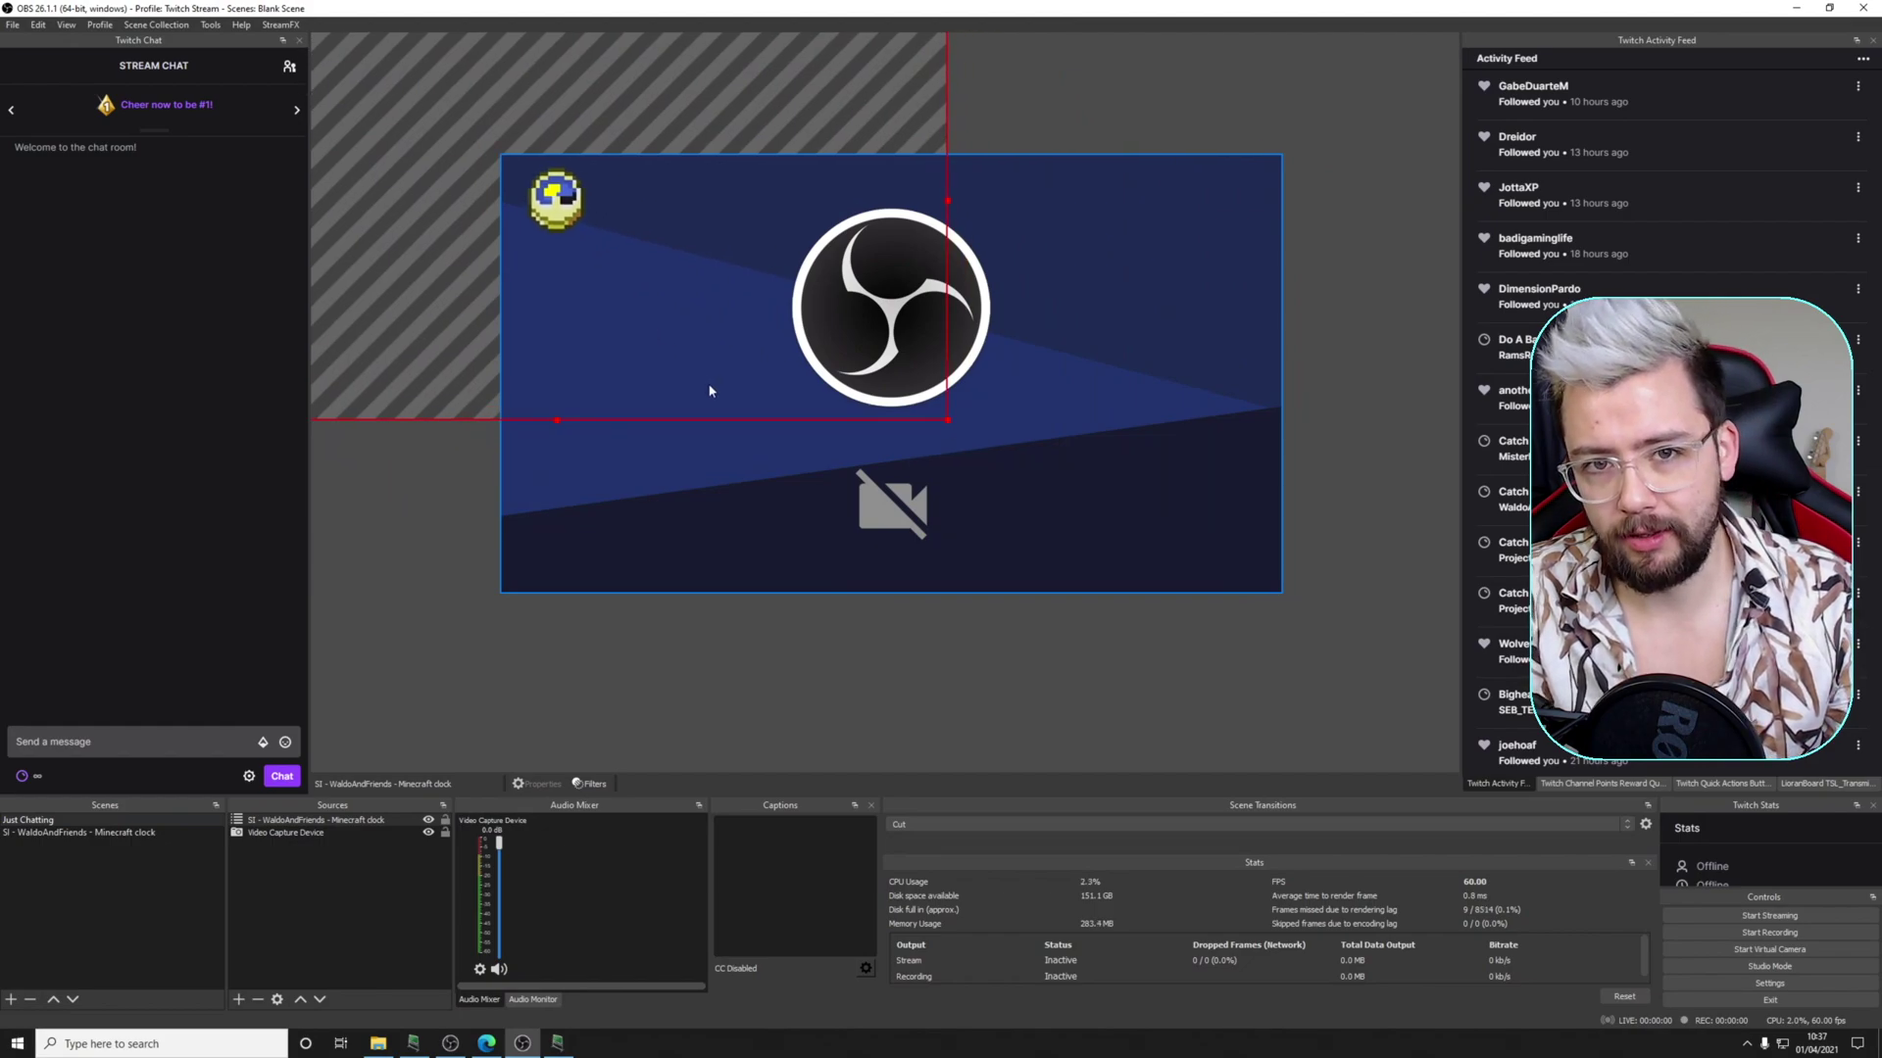
{"action": "left_click_drag", "start_coordinate": [952, 422], "coordinate": [1282, 625]}
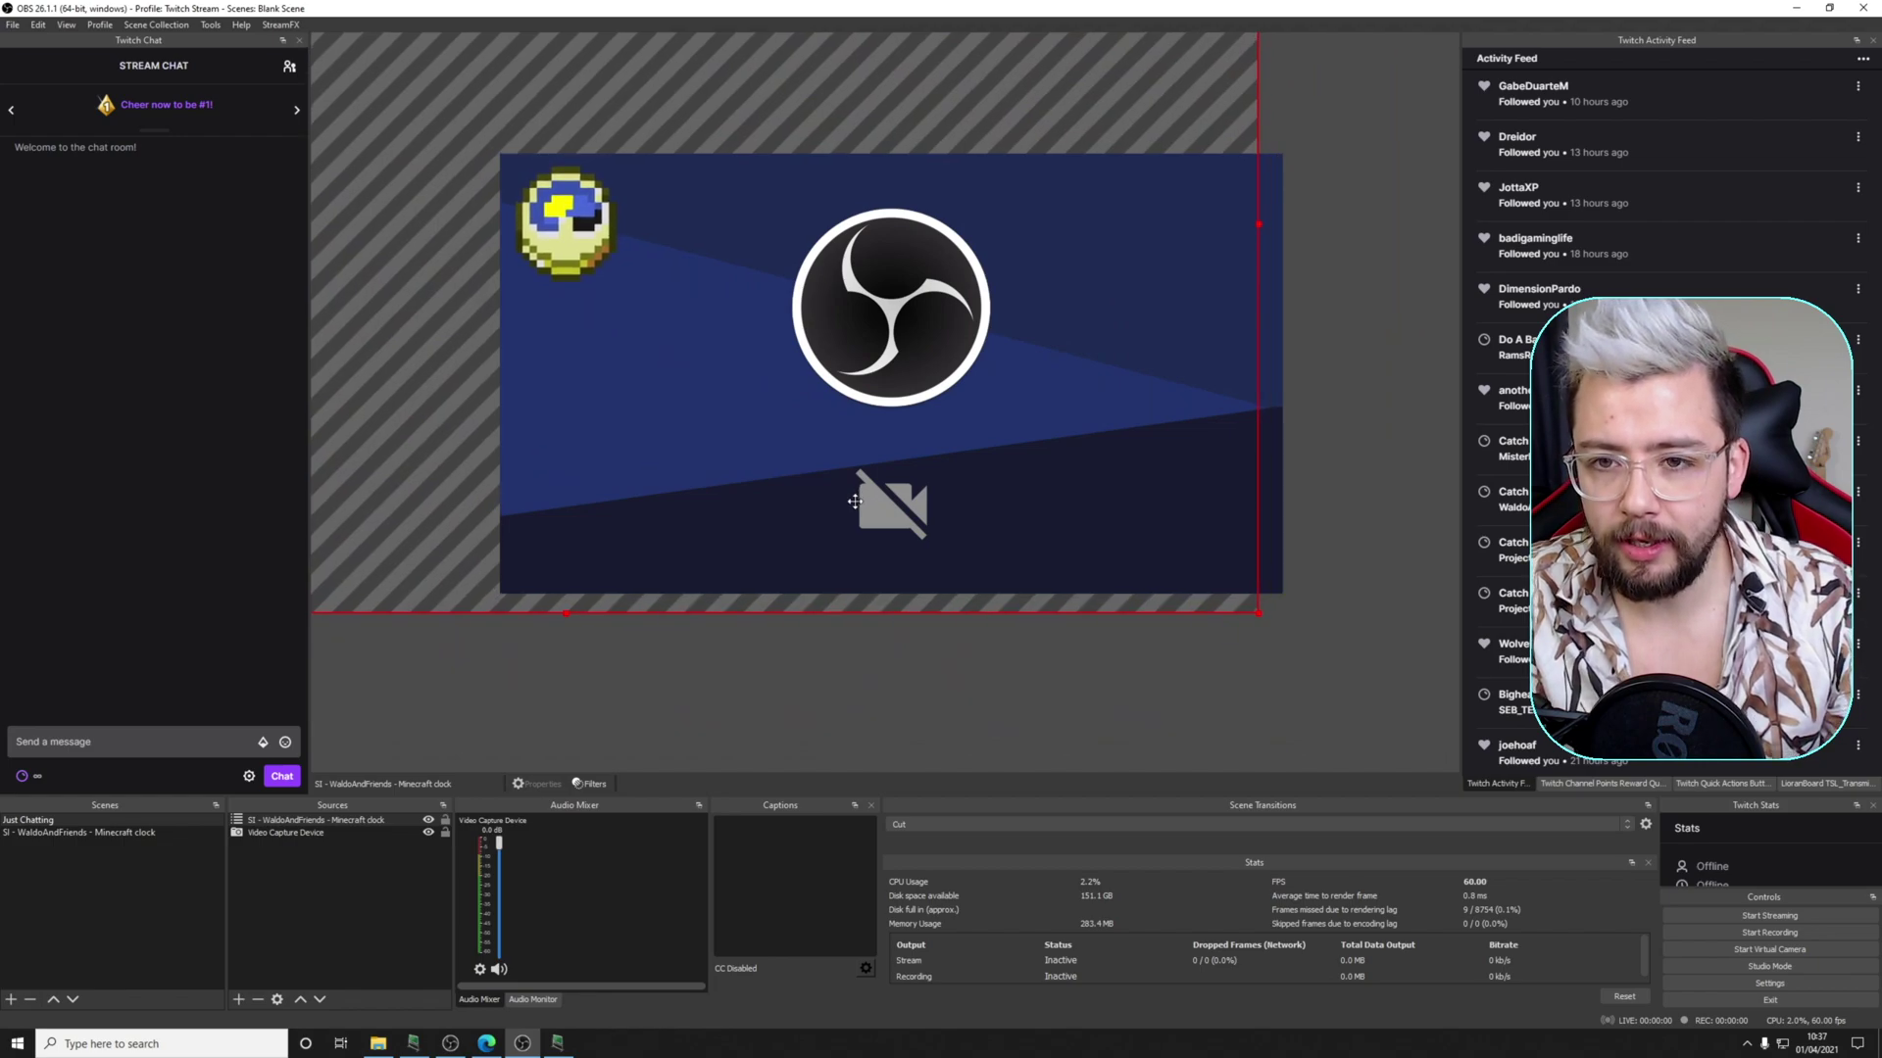
{"action": "left_click", "coordinate": [841, 695]}
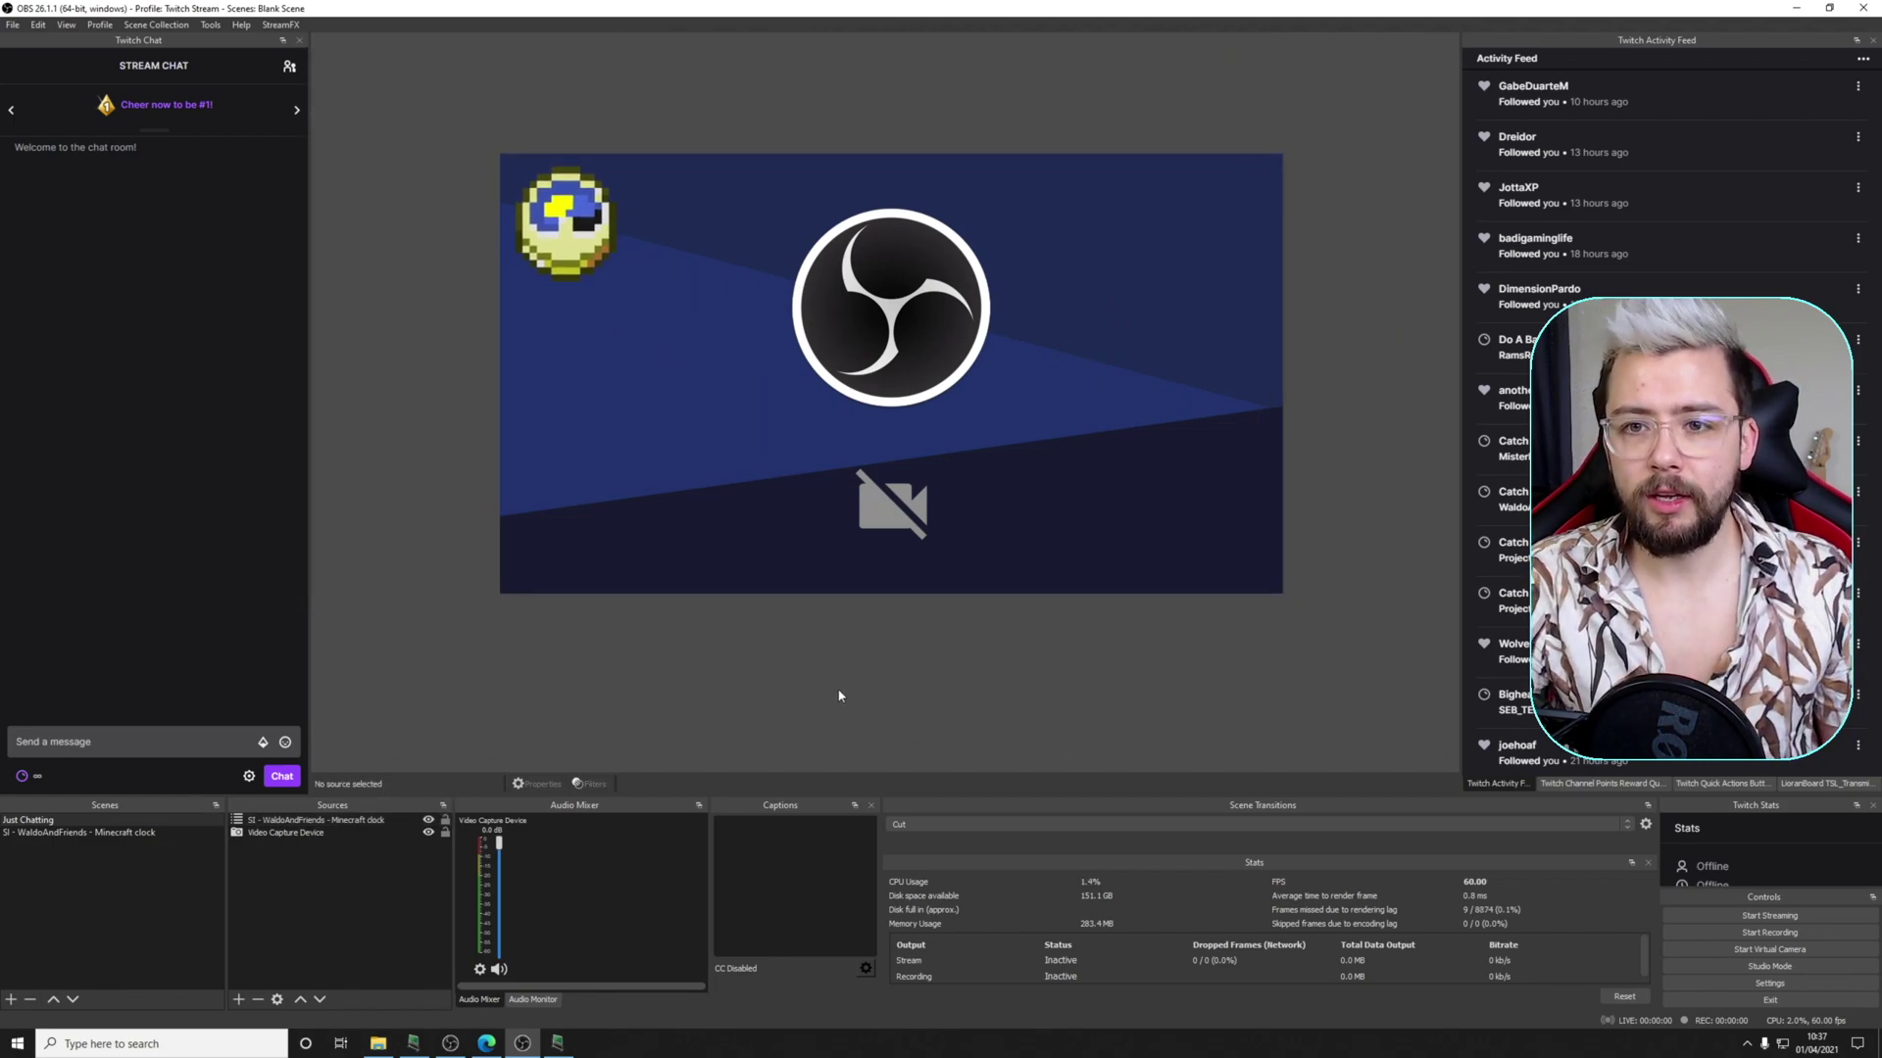